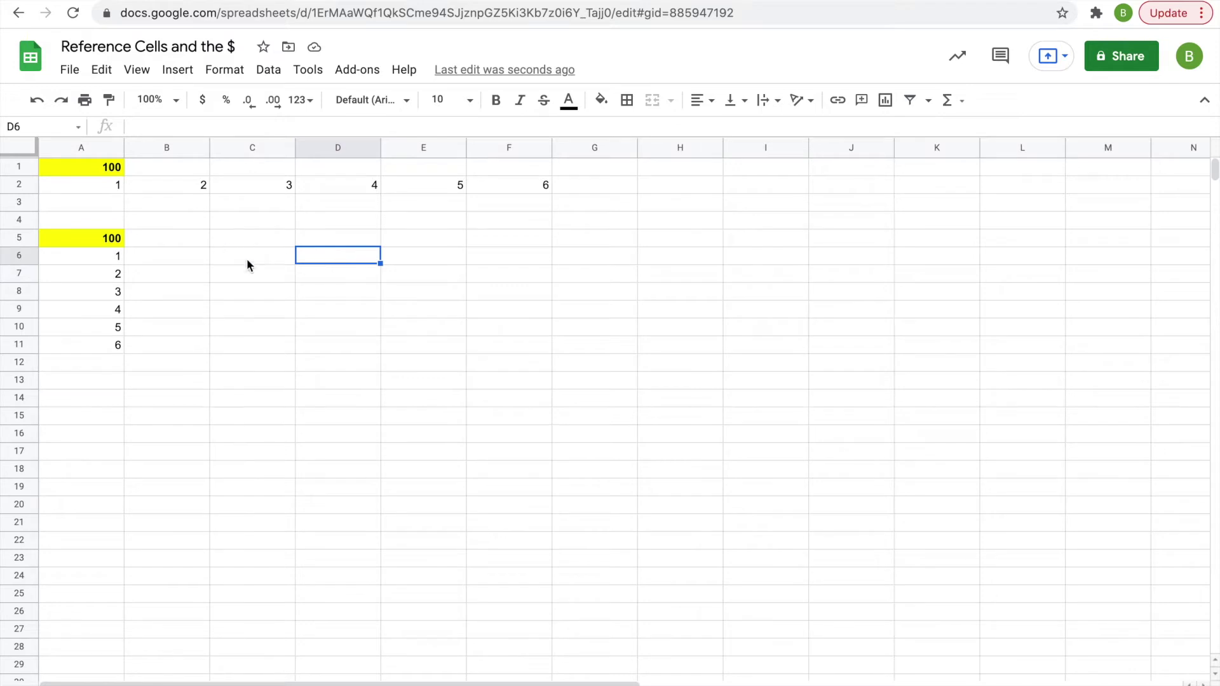
Look over the data blocks: the 100 in A1, row 2 values, and column A from A5
left_click_drag(93, 168, 517, 219)
left_click_drag(90, 240, 89, 363)
left_click_drag(86, 169, 479, 201)
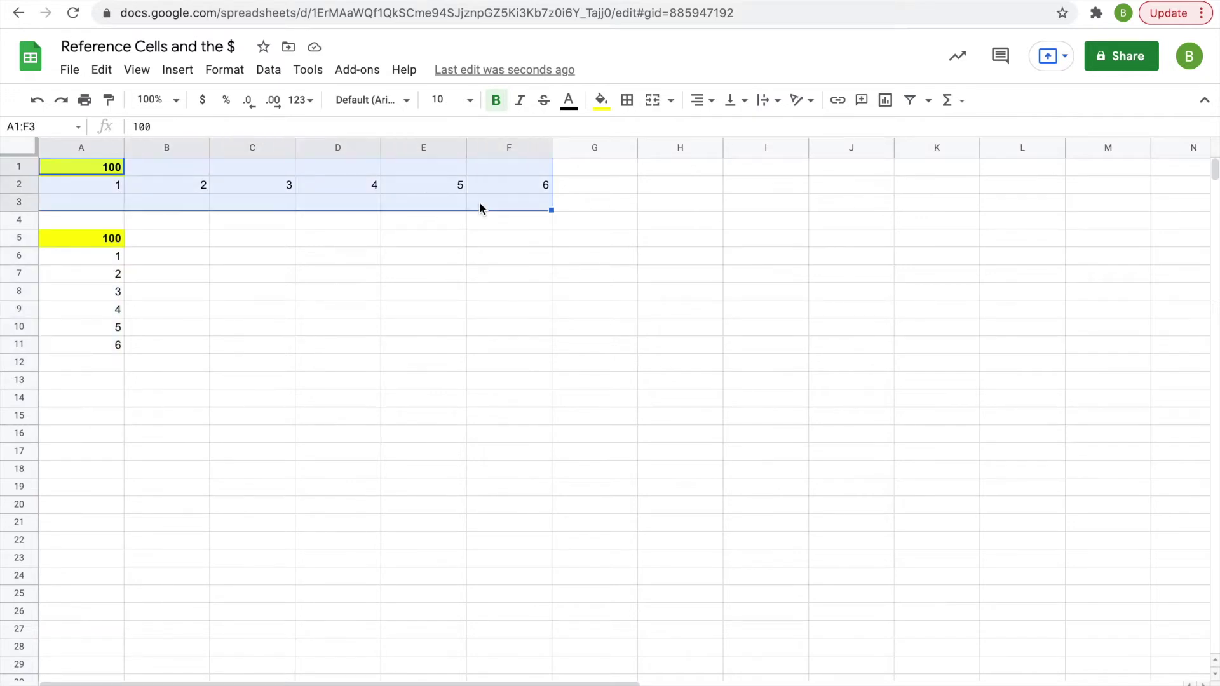
left_click(98, 169)
left_click(105, 184)
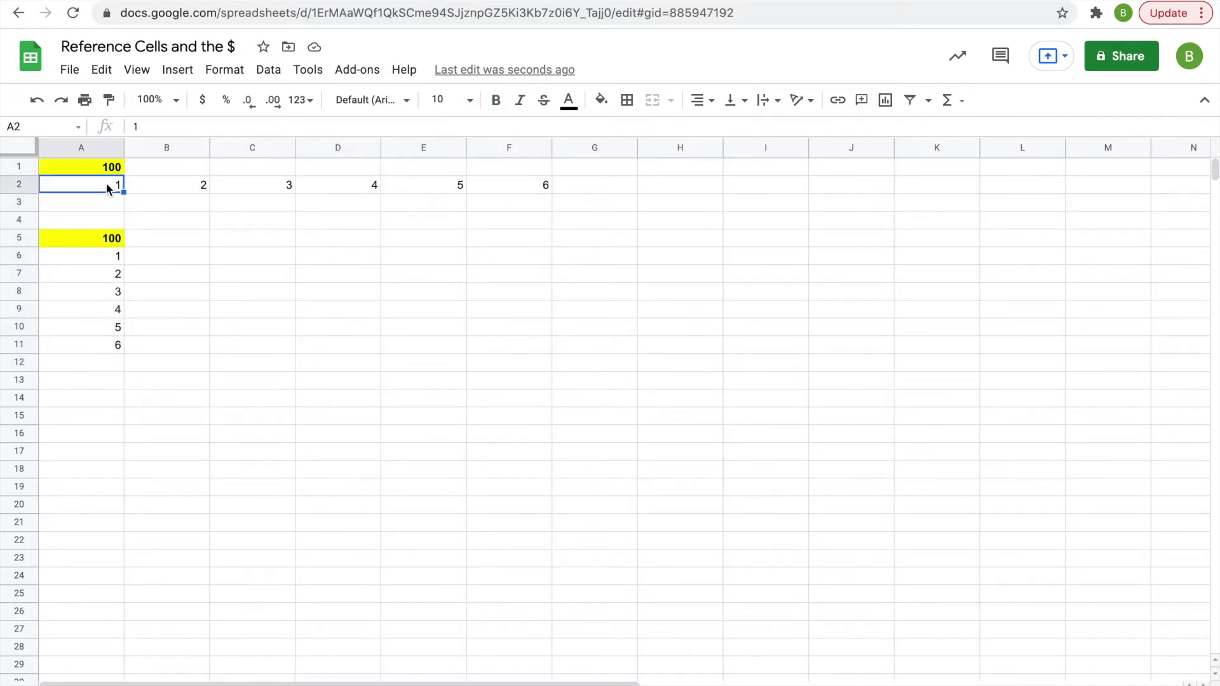
left_click(181, 189)
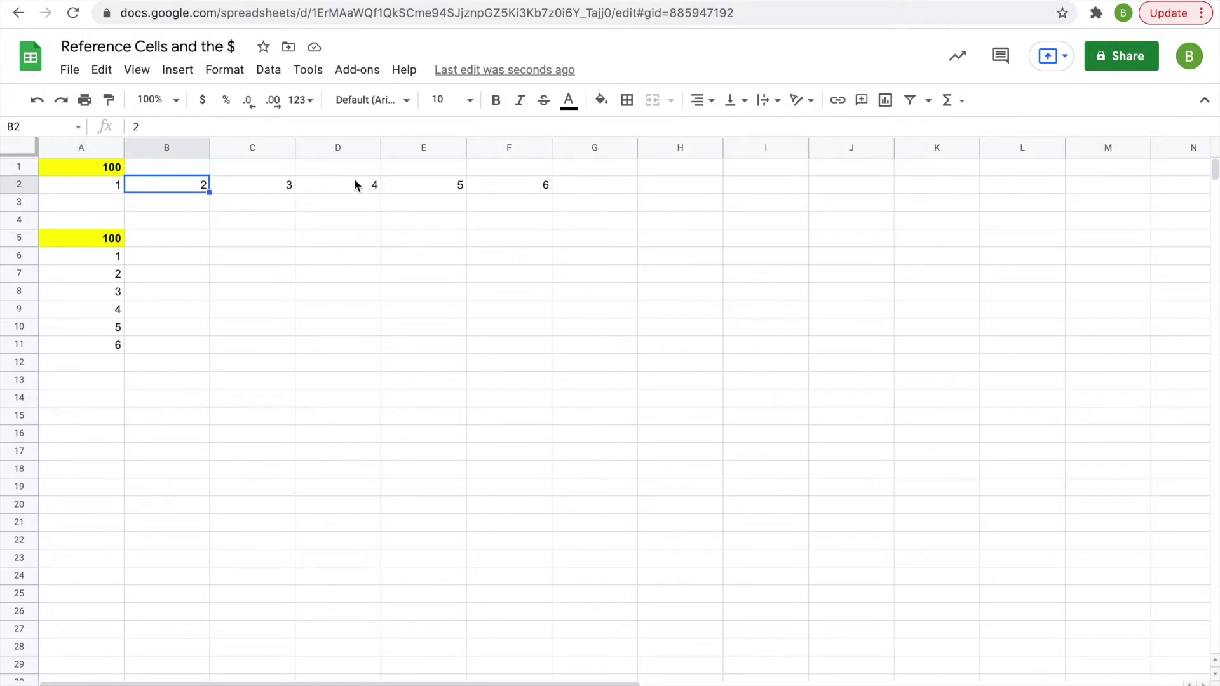
Enter =A1*A2 in A3 (showing 100) and fill it across to F3, which gives zeros
left_click(91, 206)
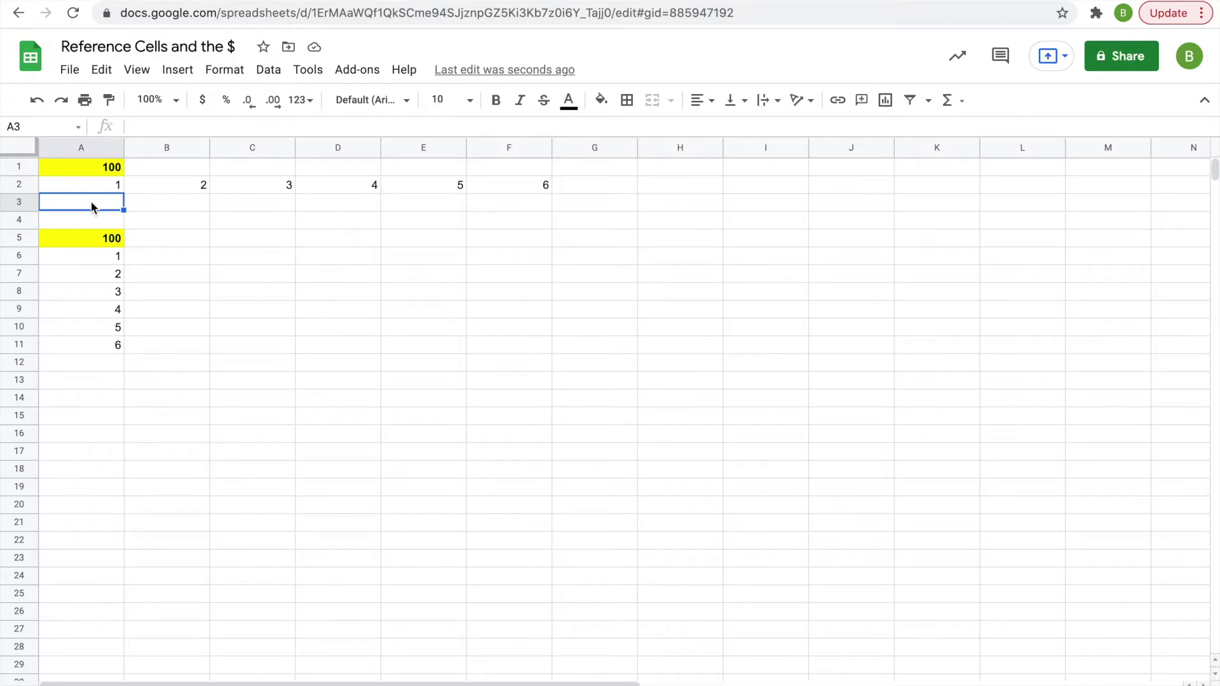
type("=")
left_click(87, 164)
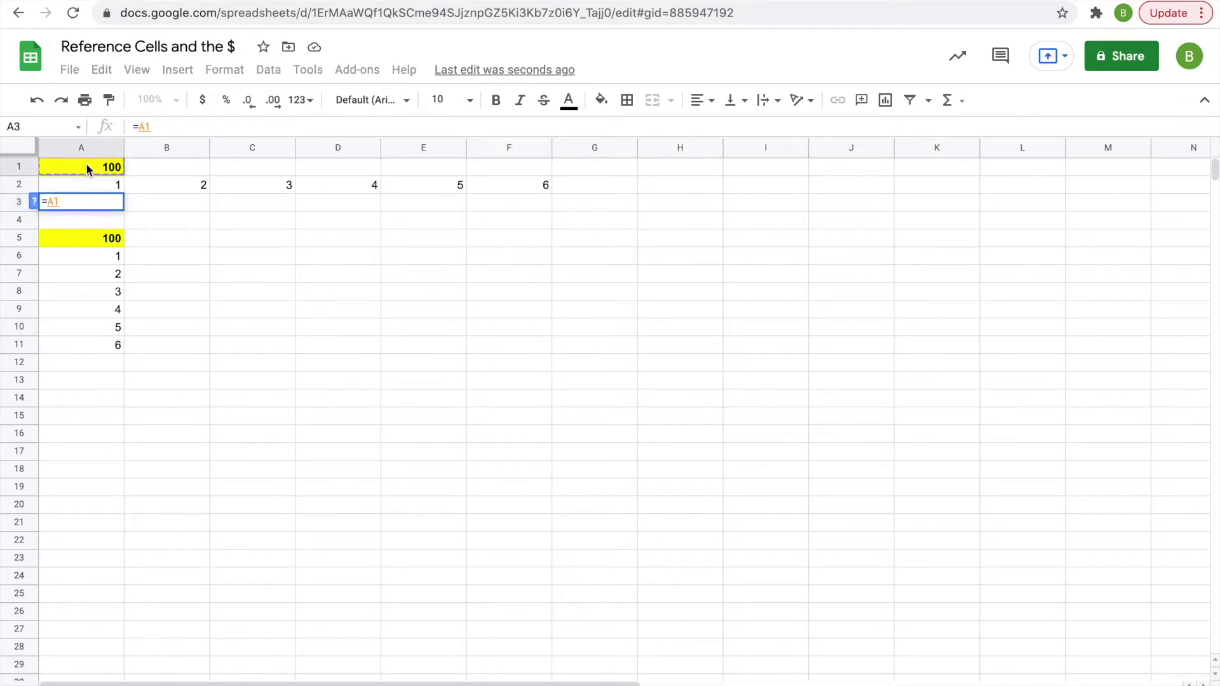
type("*")
left_click(82, 182)
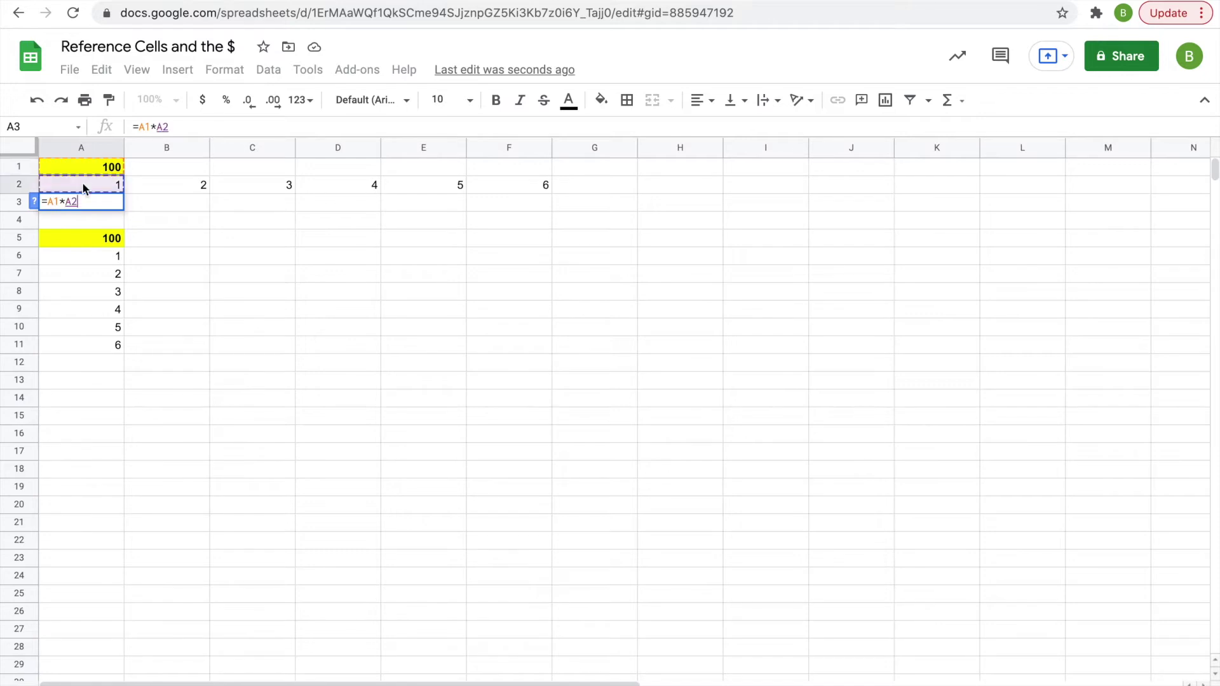
key("Return")
left_click(79, 200)
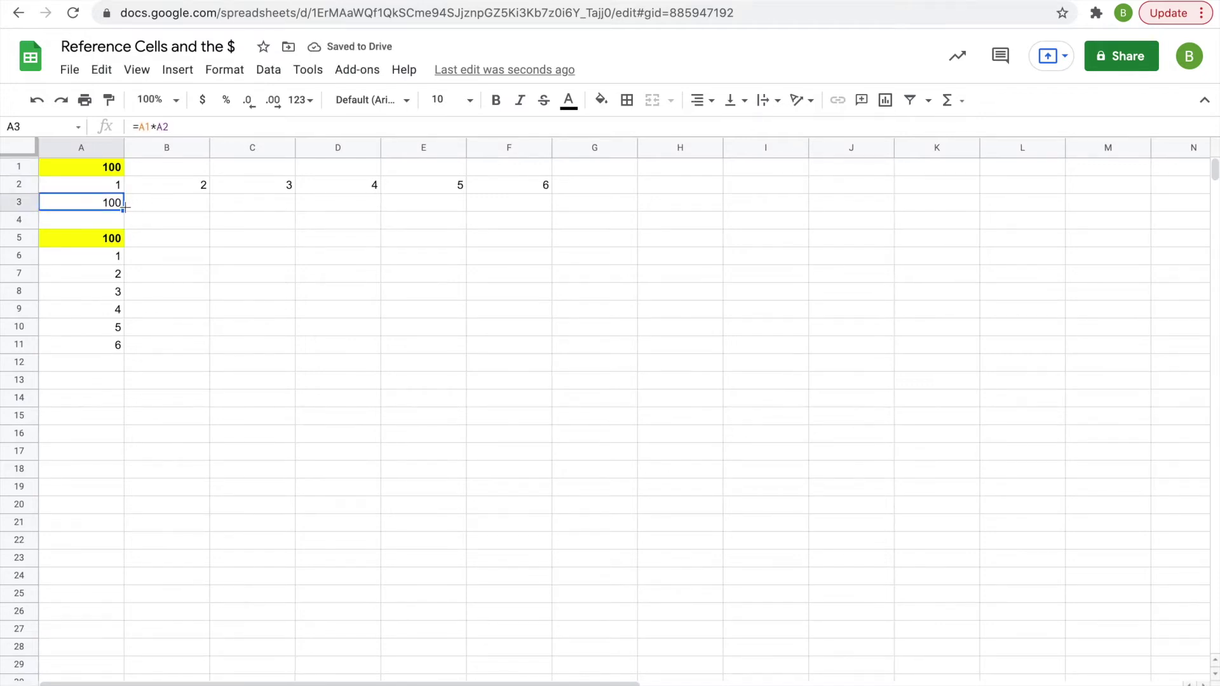
left_click_drag(124, 209, 512, 198)
left_click(218, 254)
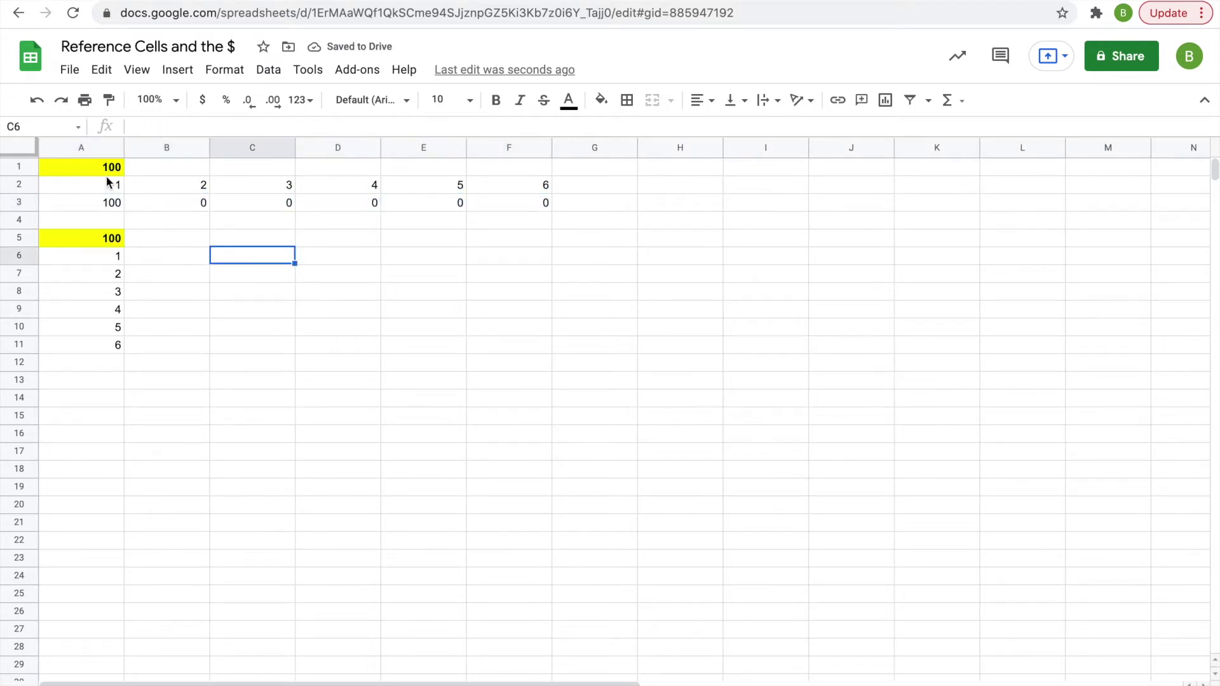
left_click_drag(108, 169, 147, 167)
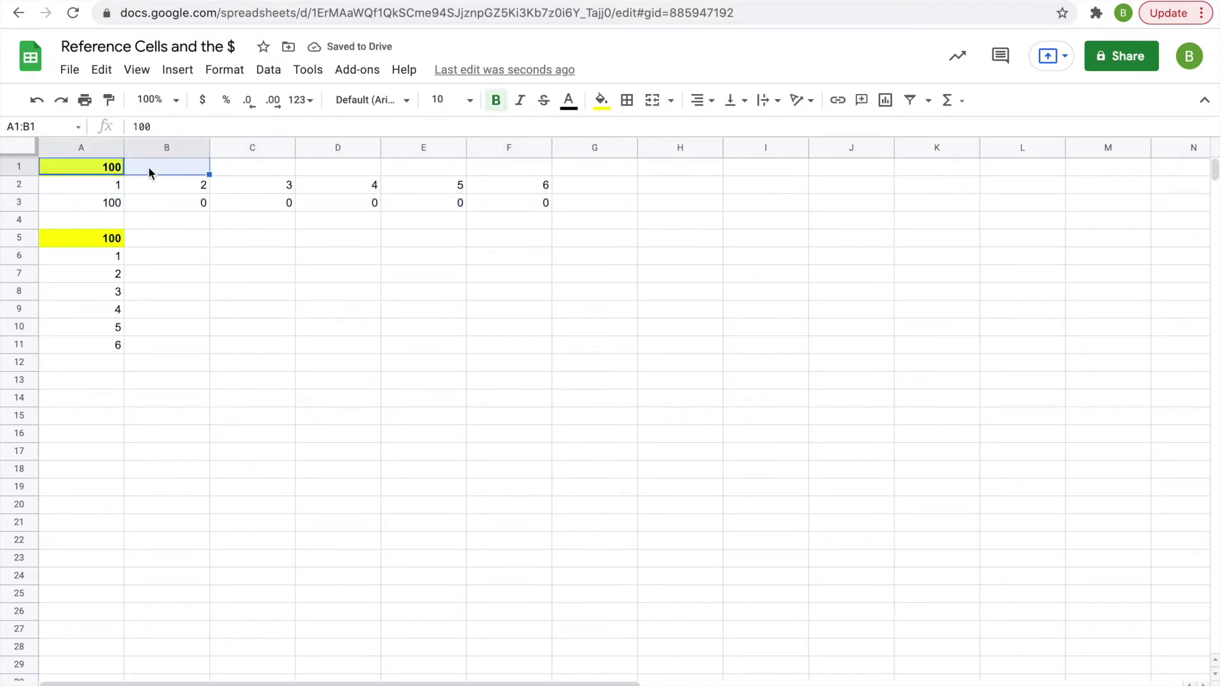
left_click(147, 166)
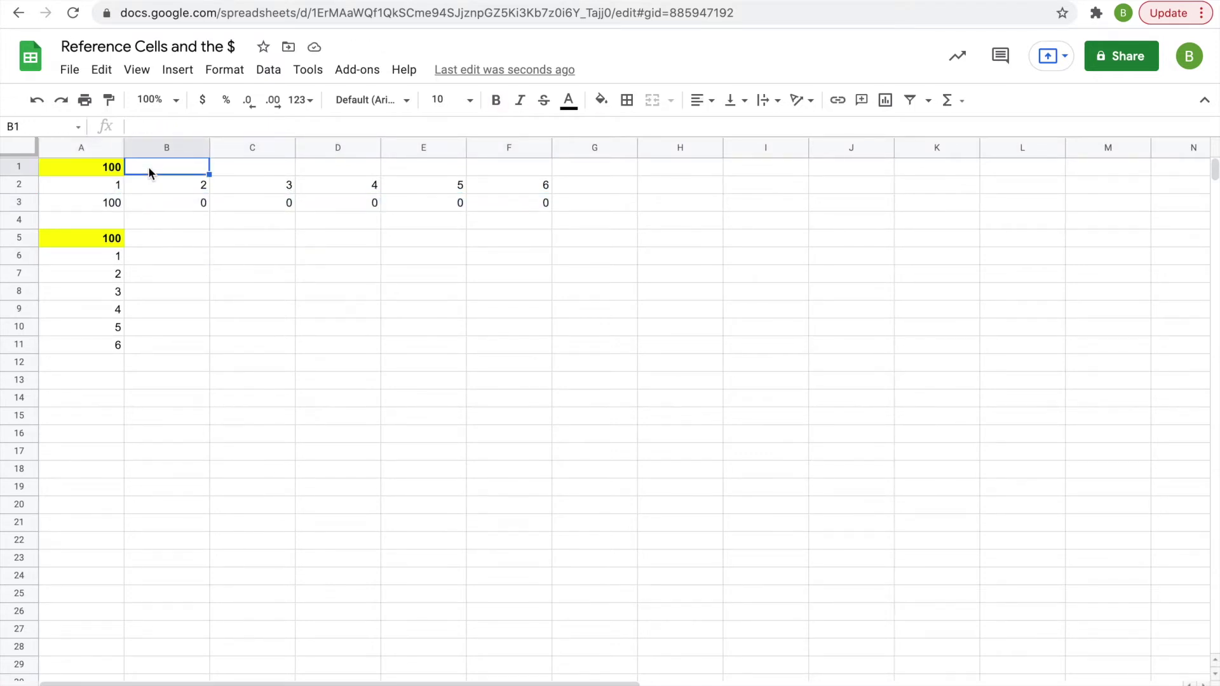
left_click(86, 186)
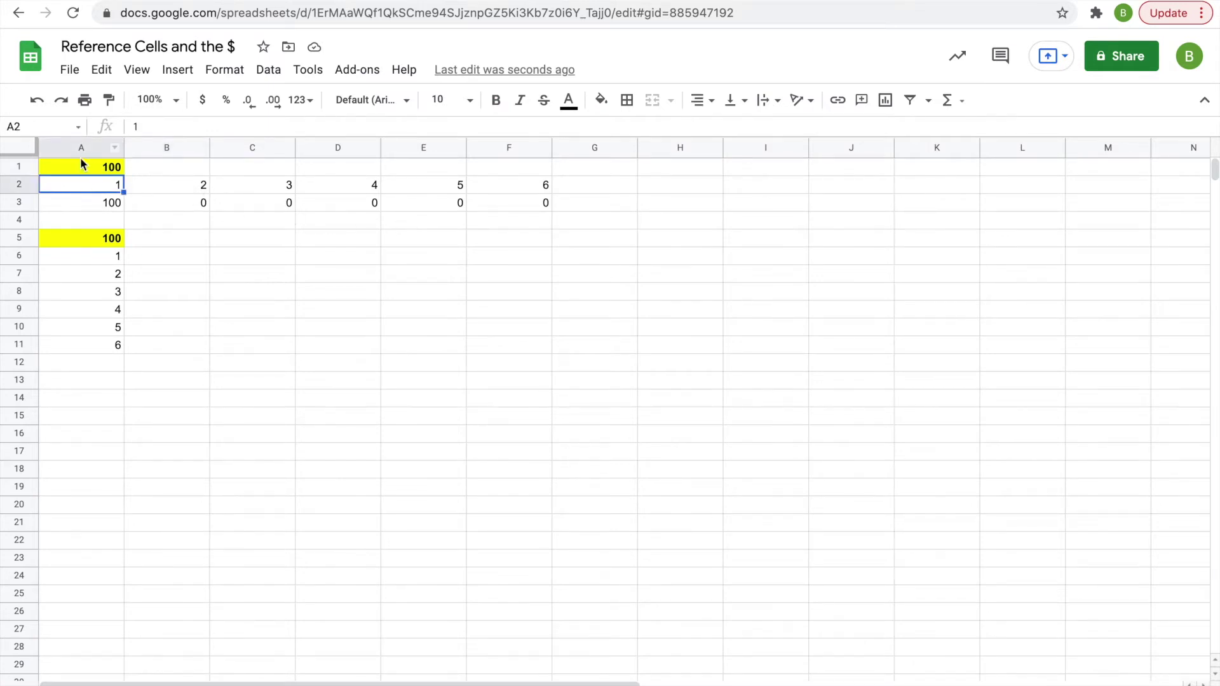
left_click(89, 205)
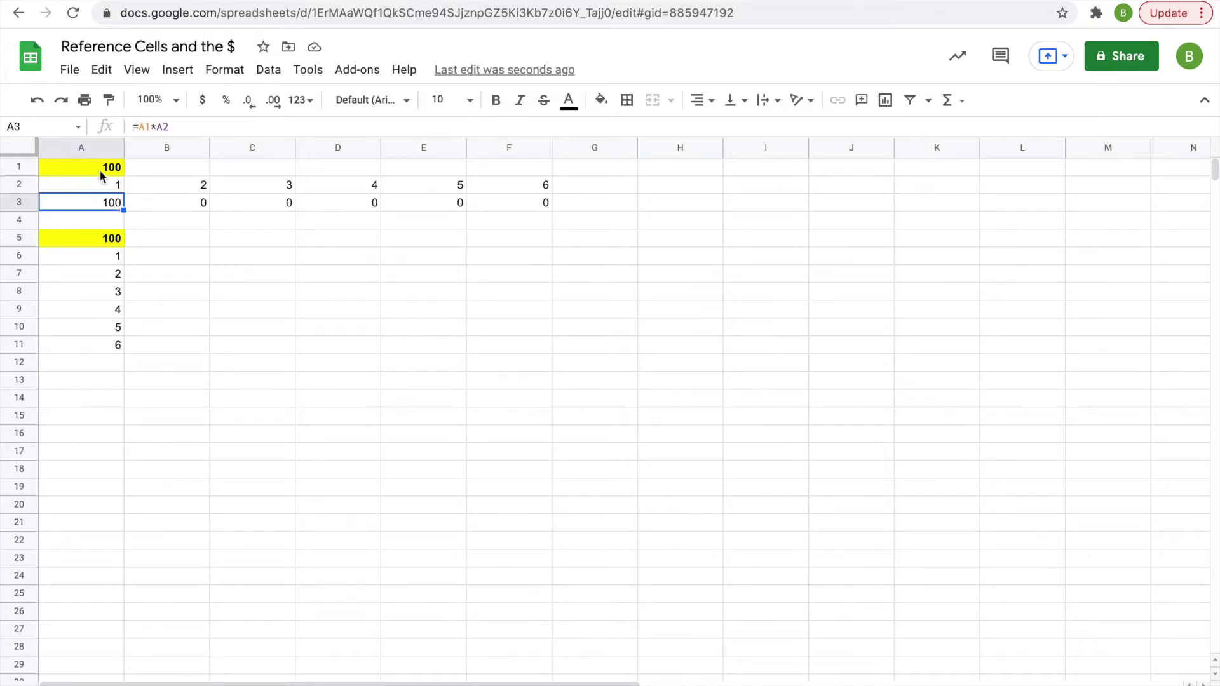
left_click(134, 206)
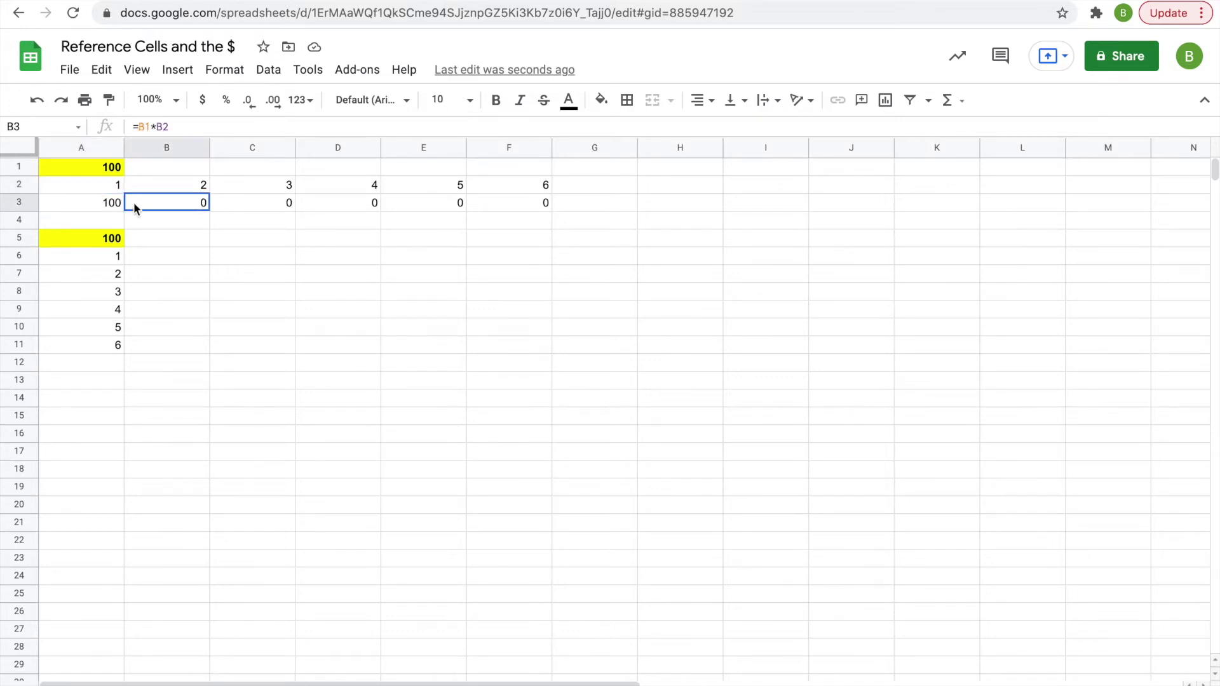
left_click(158, 167)
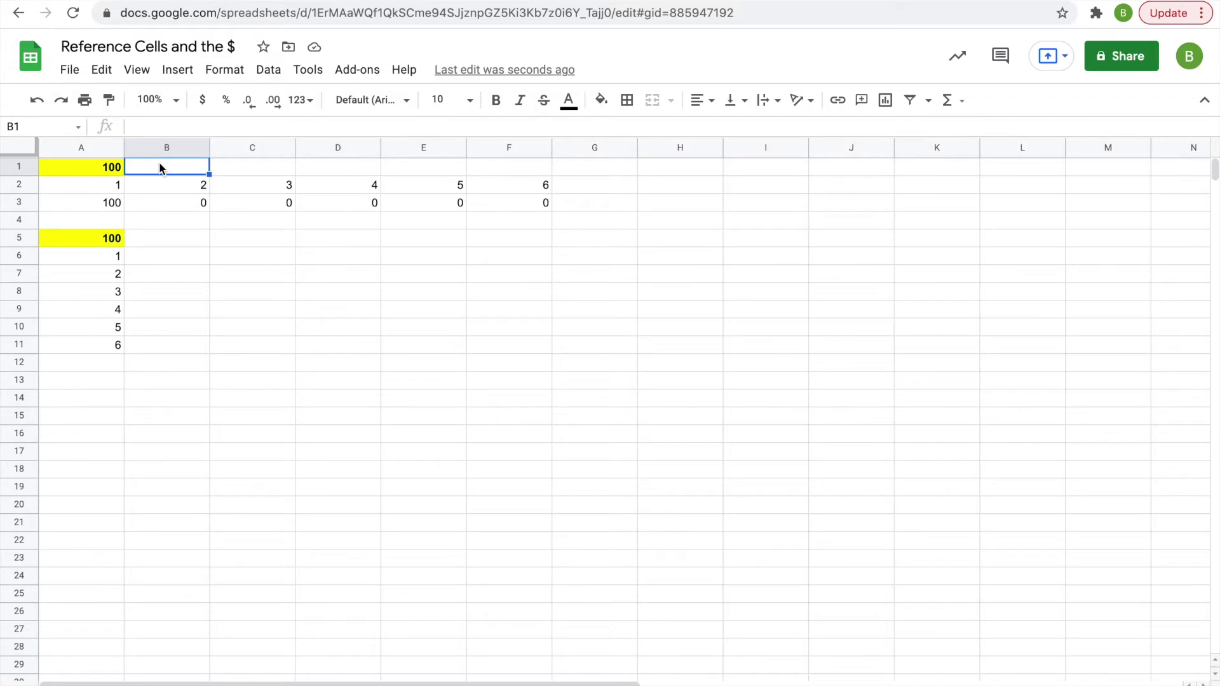
key("Down")
key("Up")
key("Right")
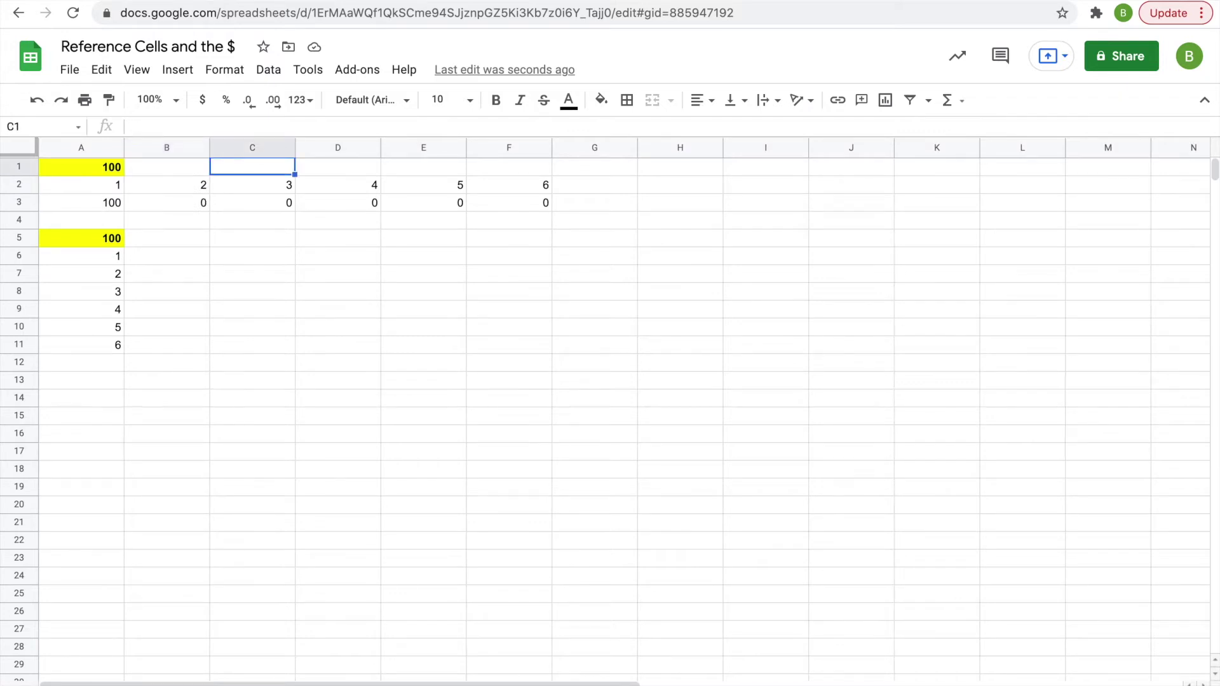
key("Down")
key("Up")
left_click_drag(121, 184, 503, 190)
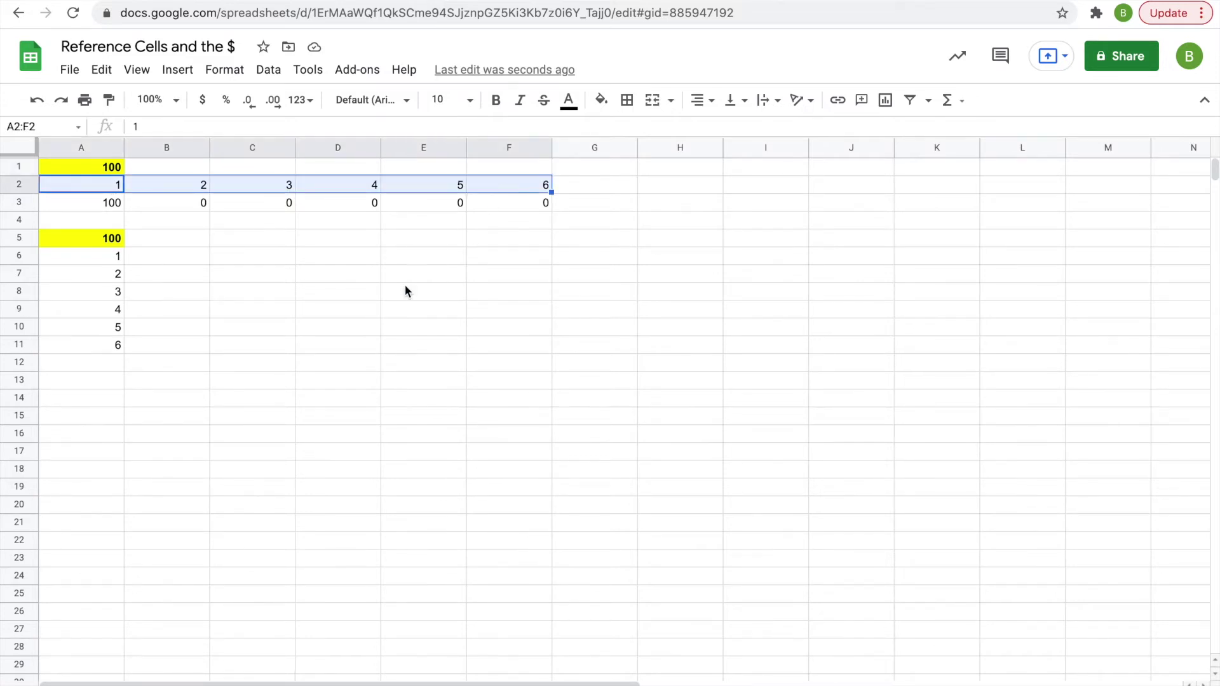
left_click(81, 167)
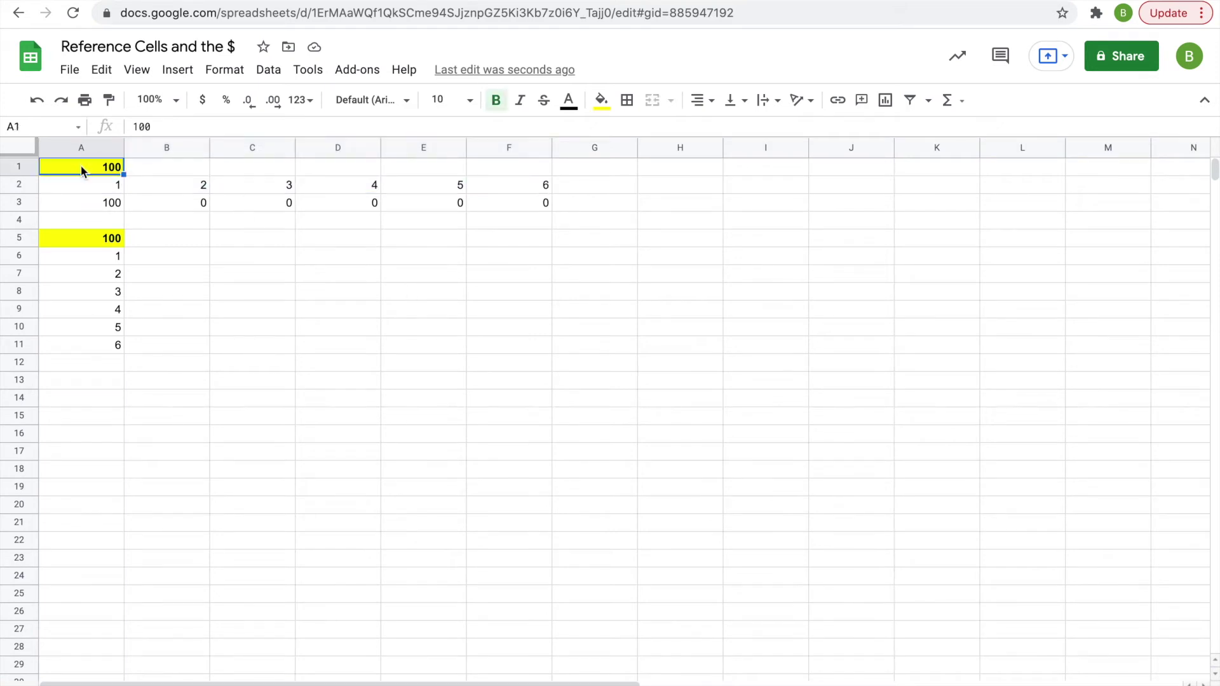
left_click(104, 203)
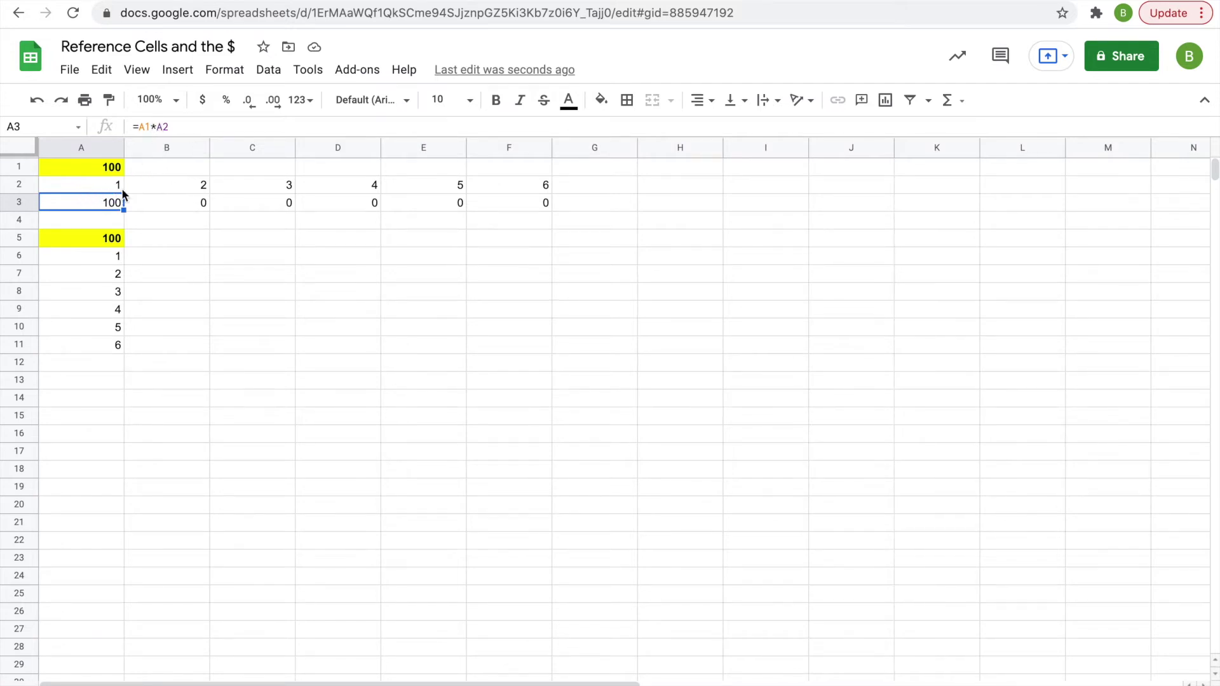
key("Right")
key("Left")
key("Right")
key("Right")
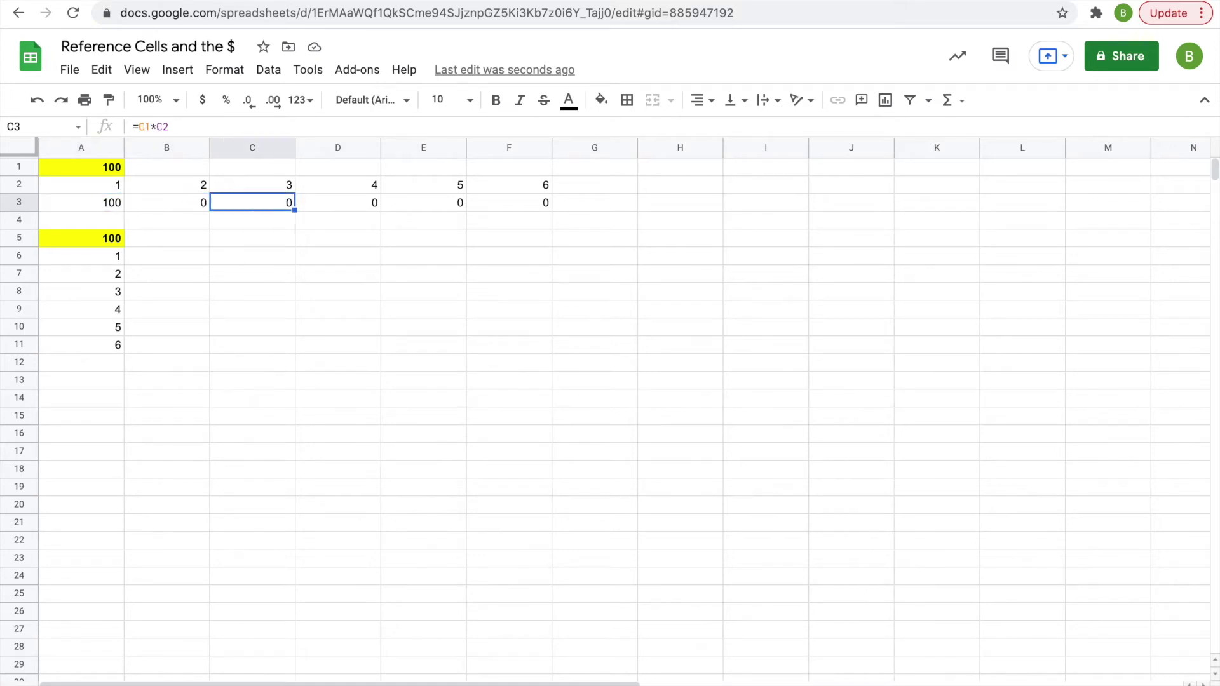
key("Right")
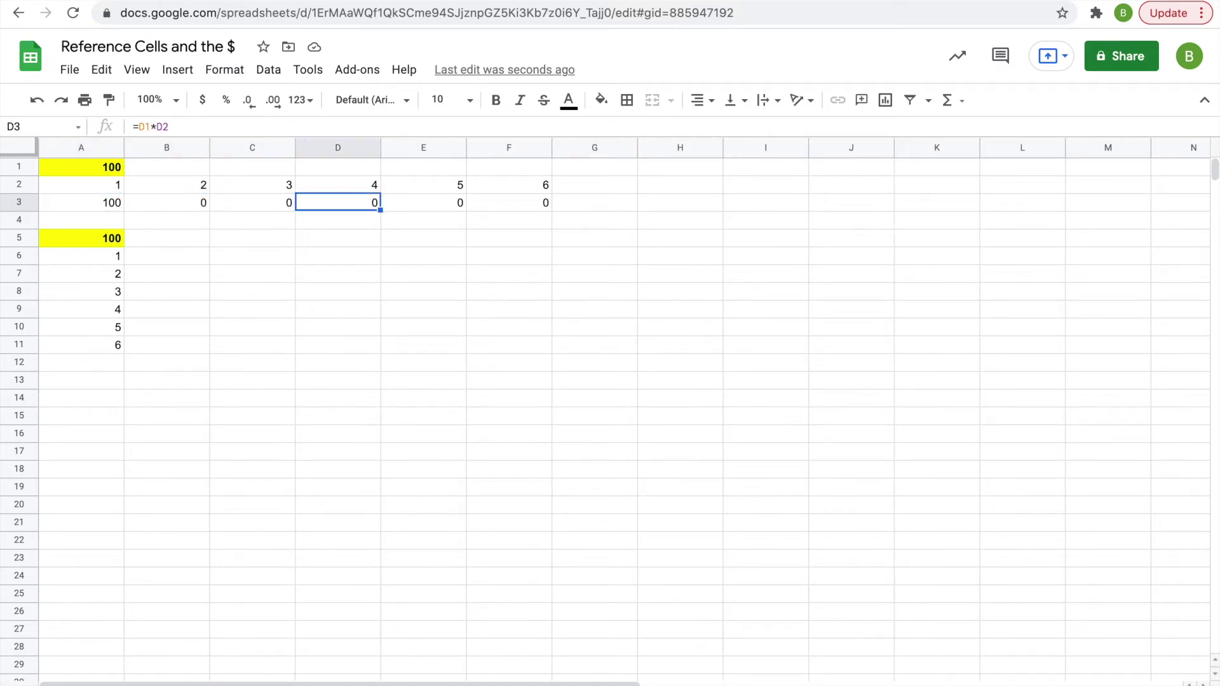
left_click(90, 200)
key("Right")
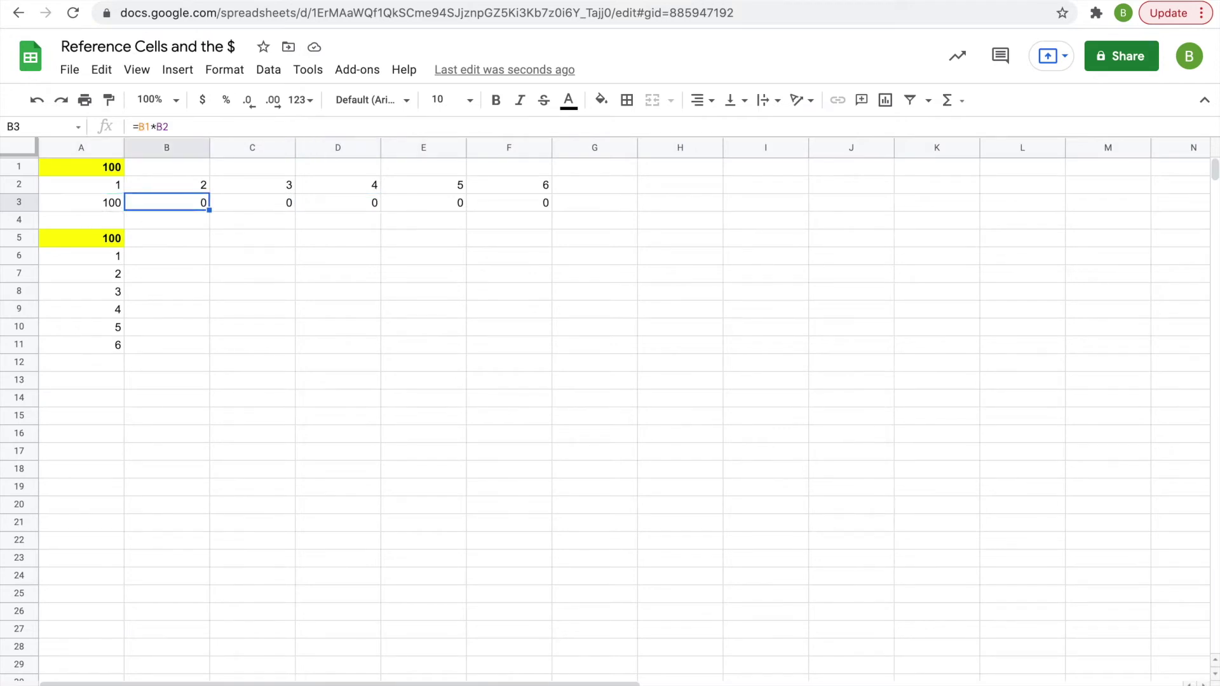
key("Right")
key("Right")
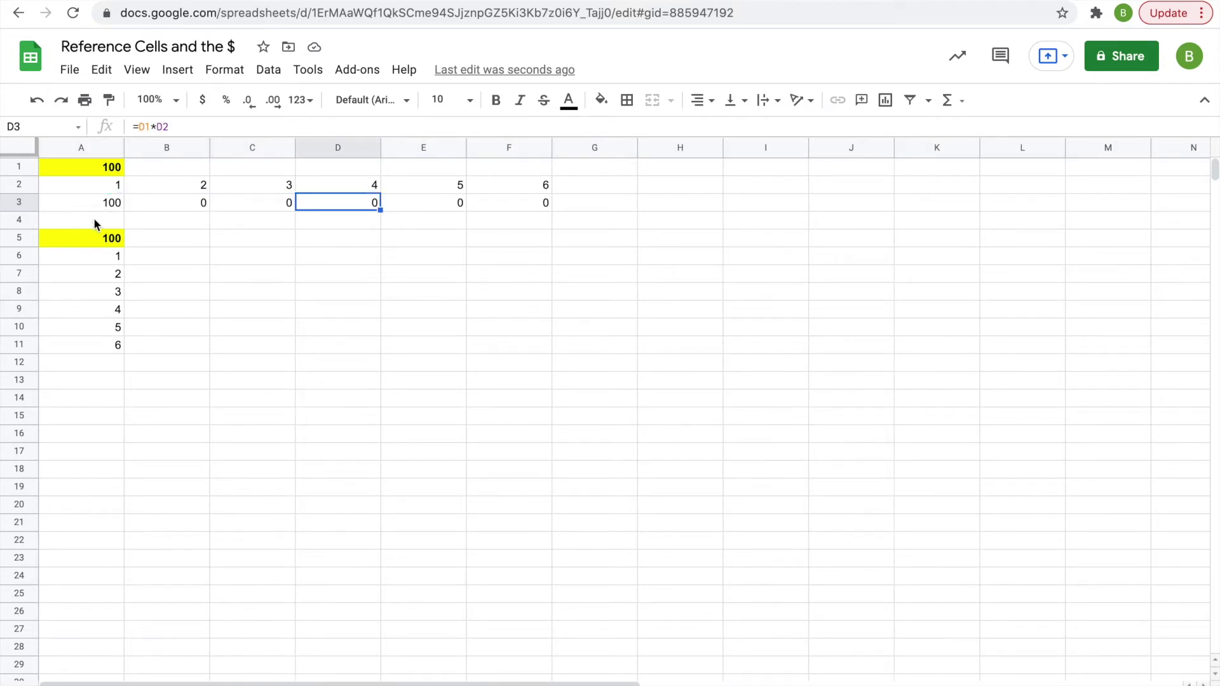
left_click(104, 202)
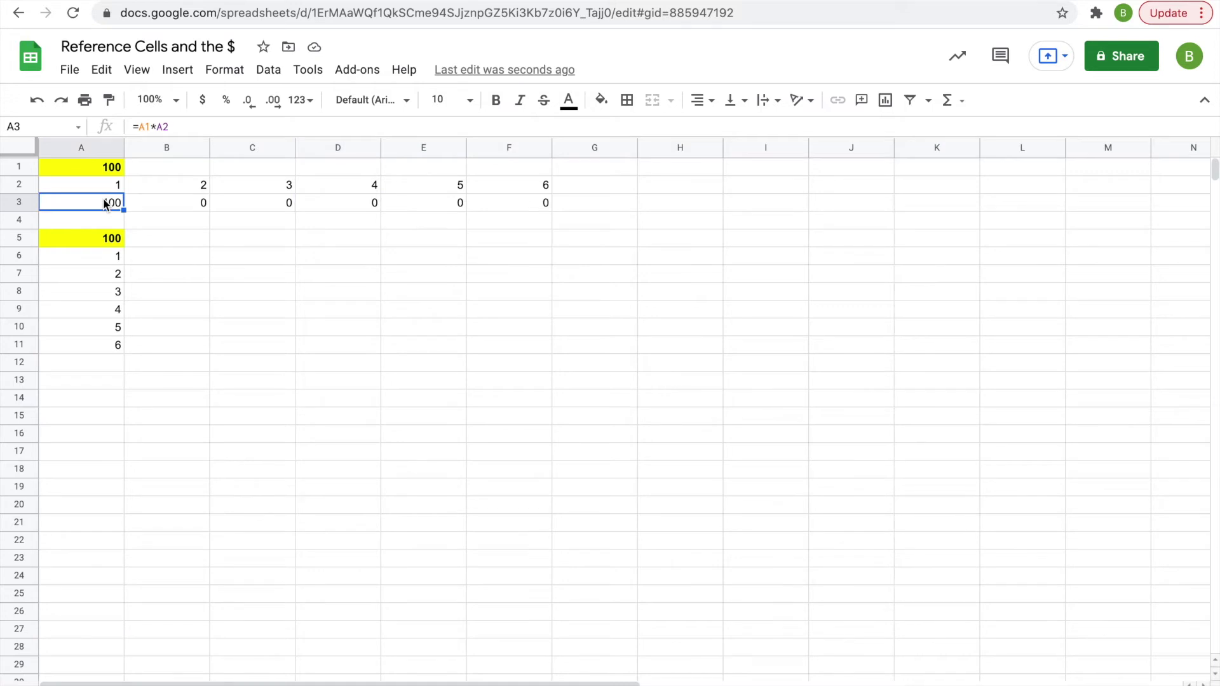
left_click(82, 188)
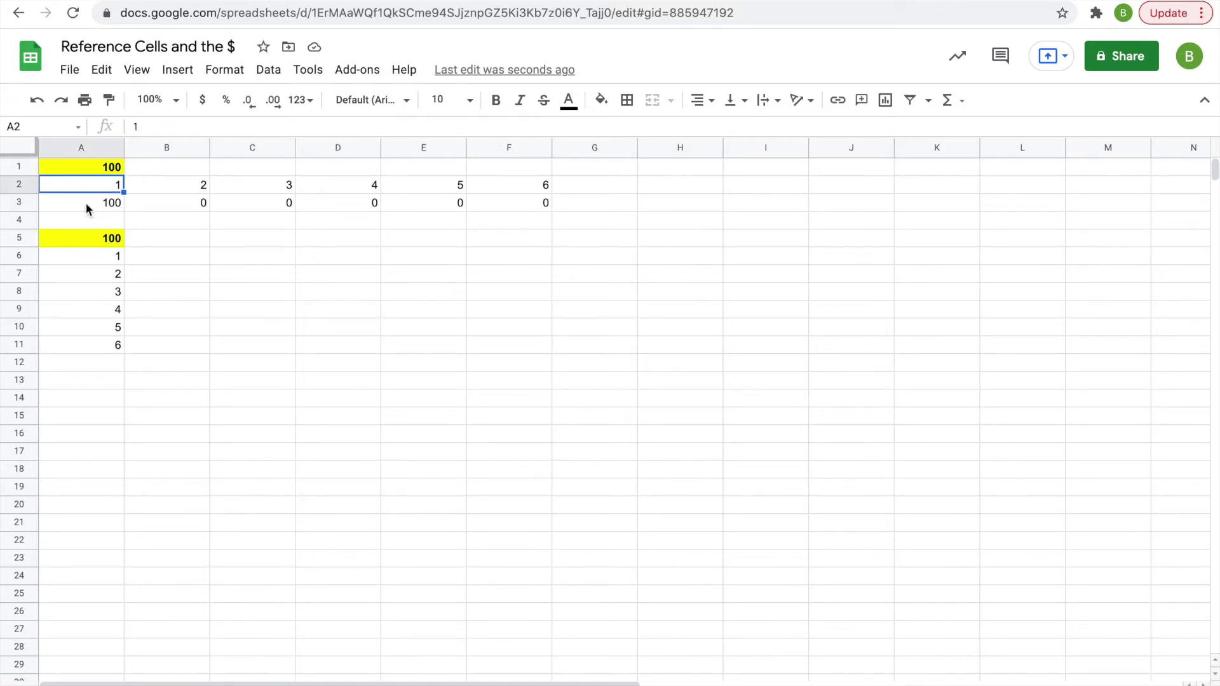
left_click(85, 203)
Change A3 to =$A1*A2 and refill to F3, giving 100, 200, 300, 400, 500, 600
left_click(142, 126)
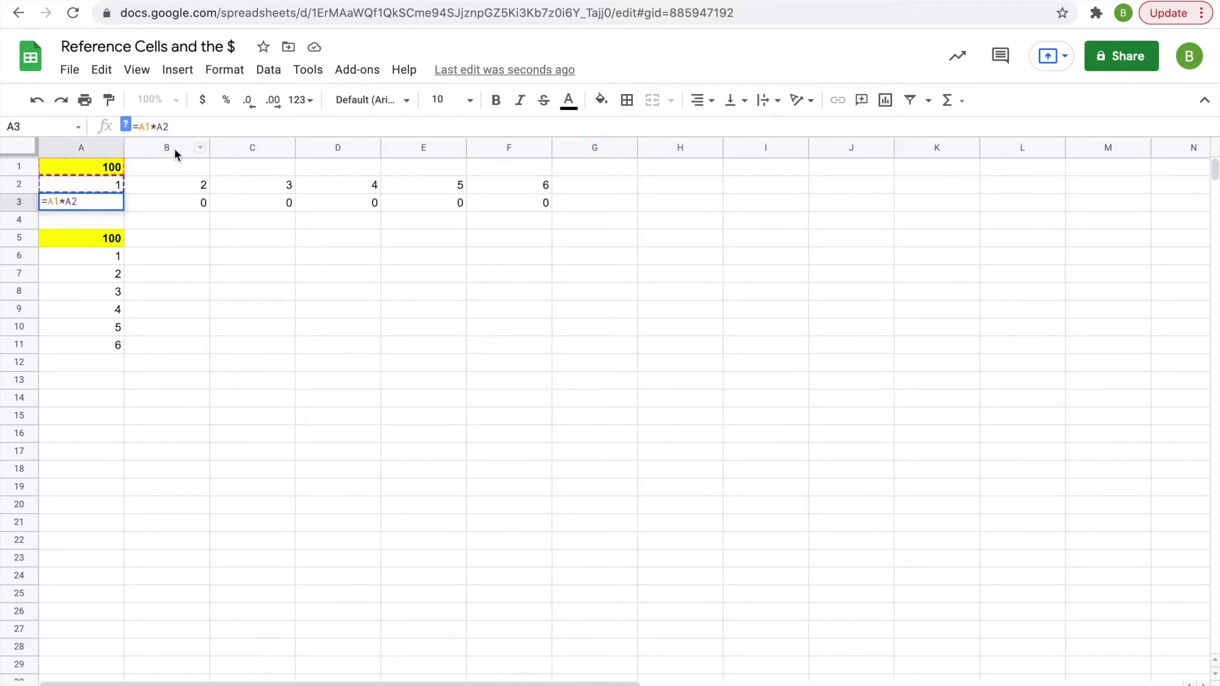
type("$")
key("Return")
left_click(108, 203)
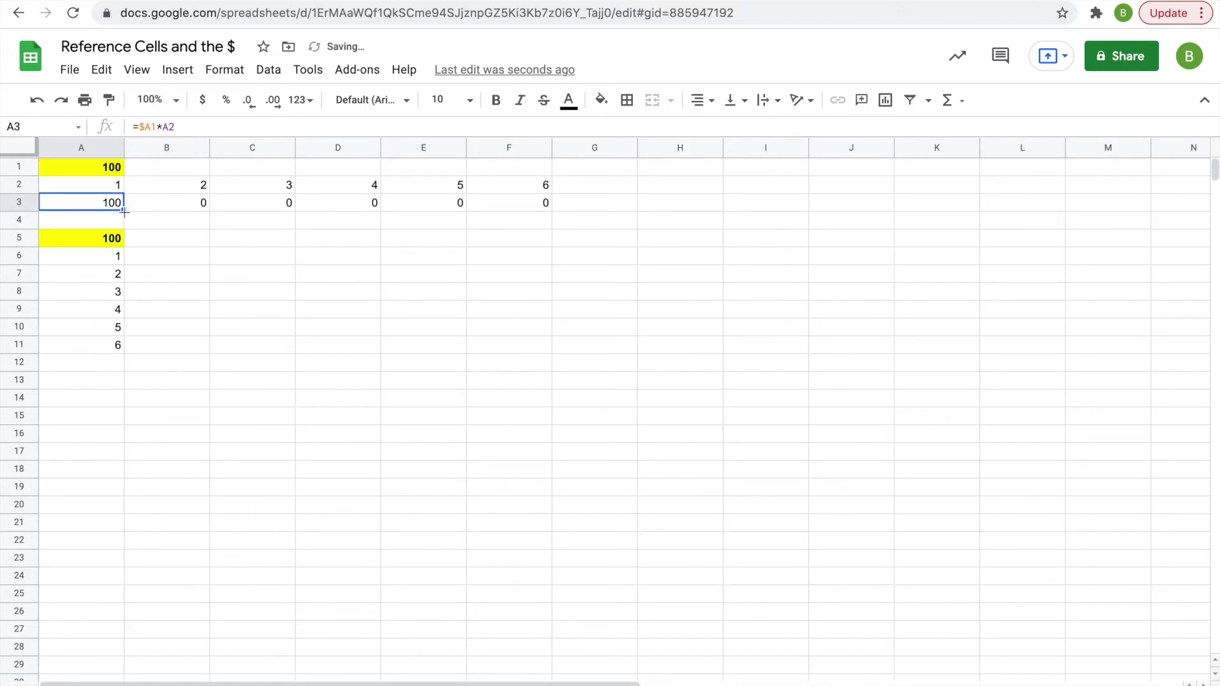
left_click_drag(125, 210, 516, 194)
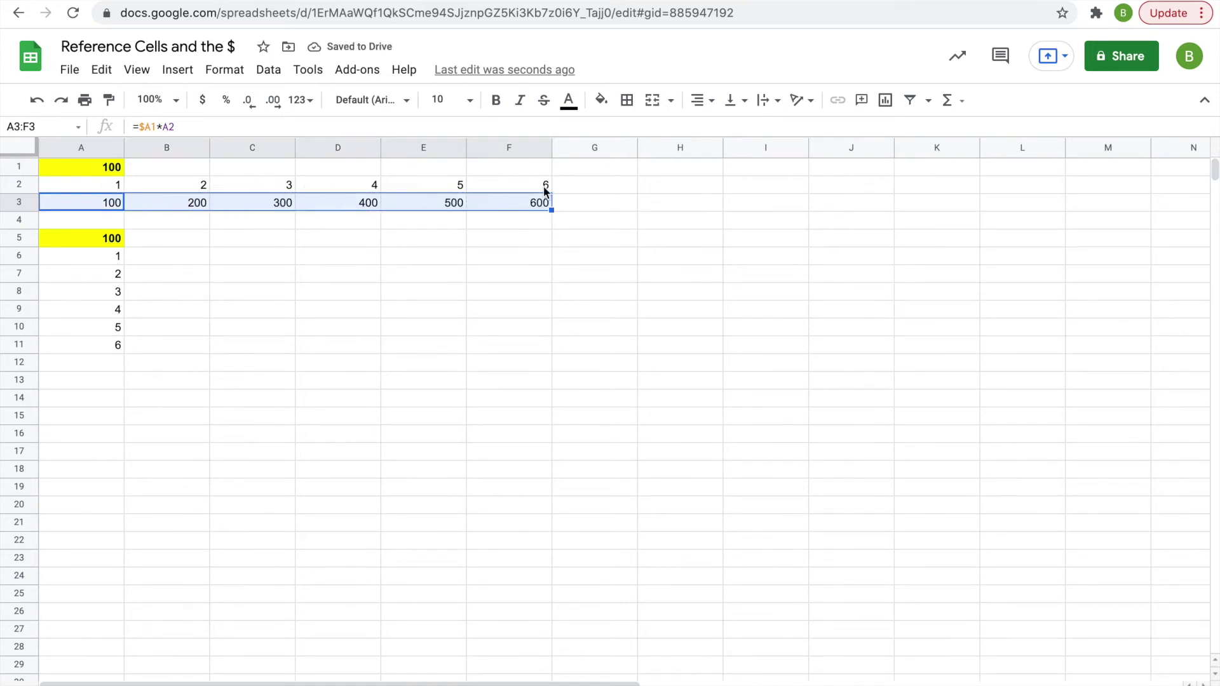
left_click(145, 207)
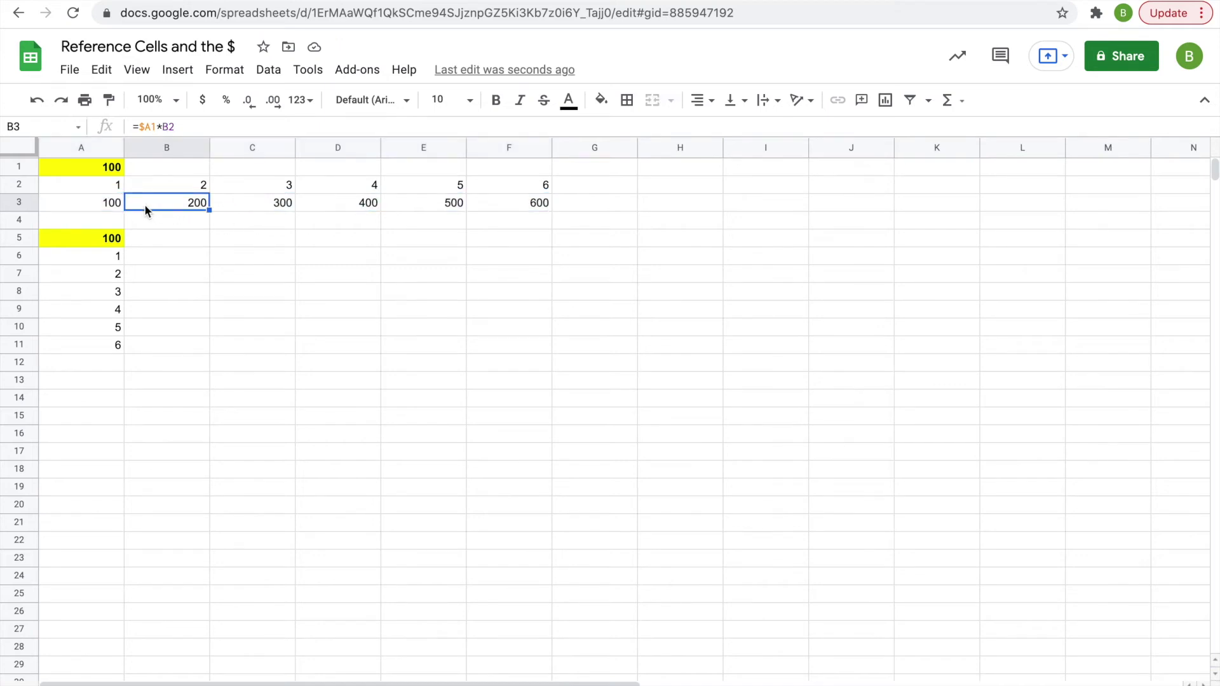
key("Right")
key("Right")
key("Left")
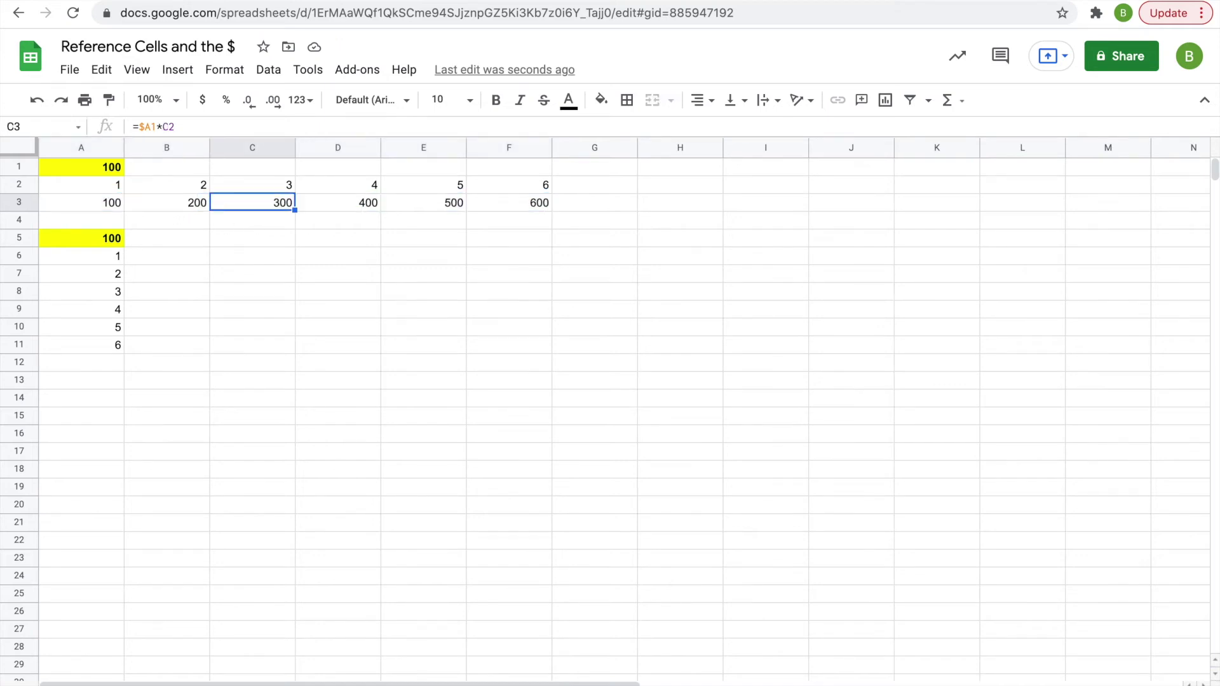
key("Left")
key("Left")
key("Right")
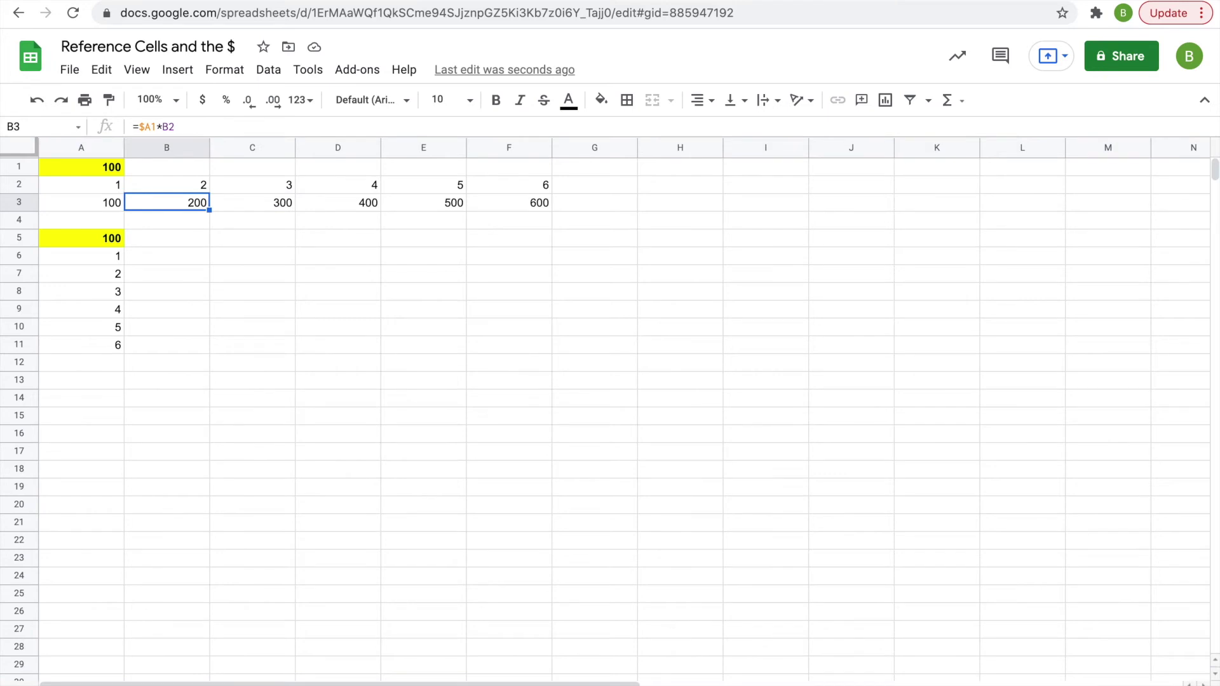
key("Left")
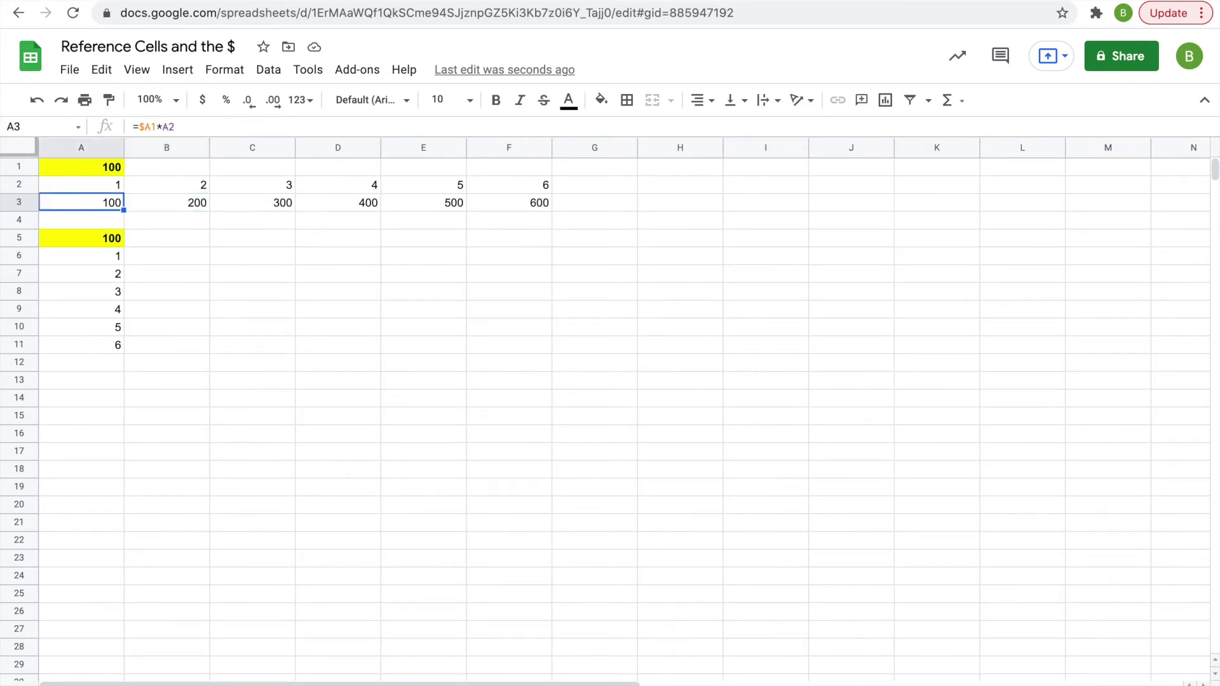
key("Right")
key("Right")
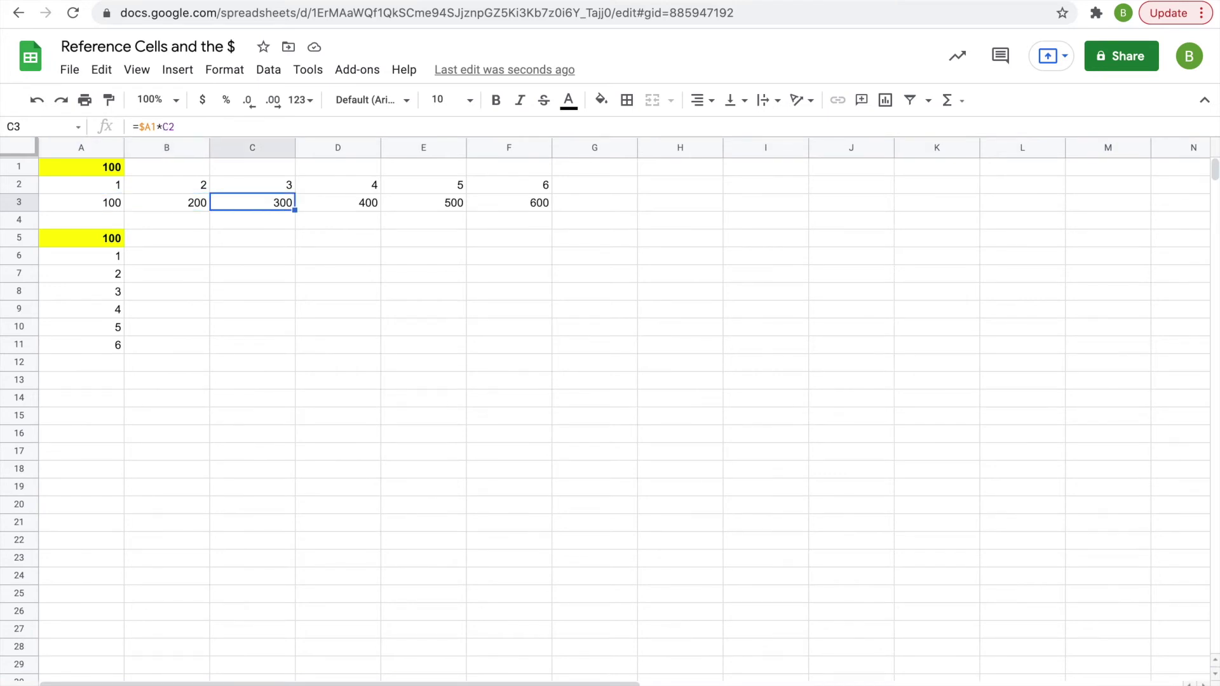
key("Left")
key("Left")
key("Right")
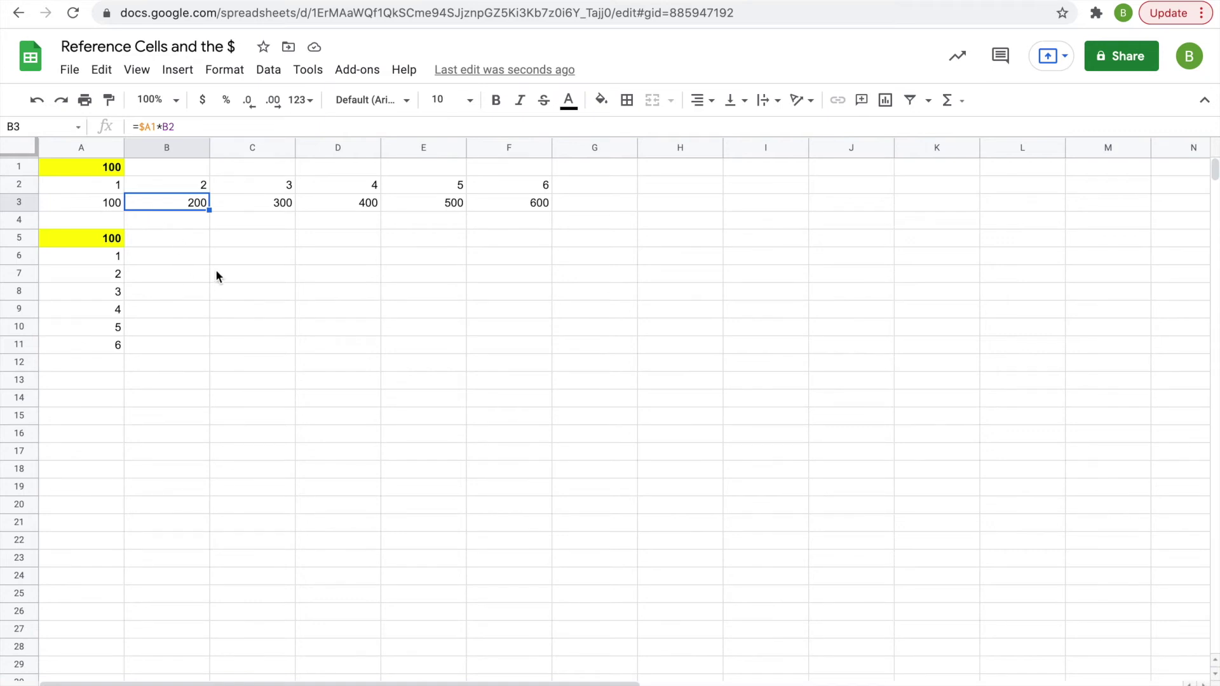
left_click(134, 255)
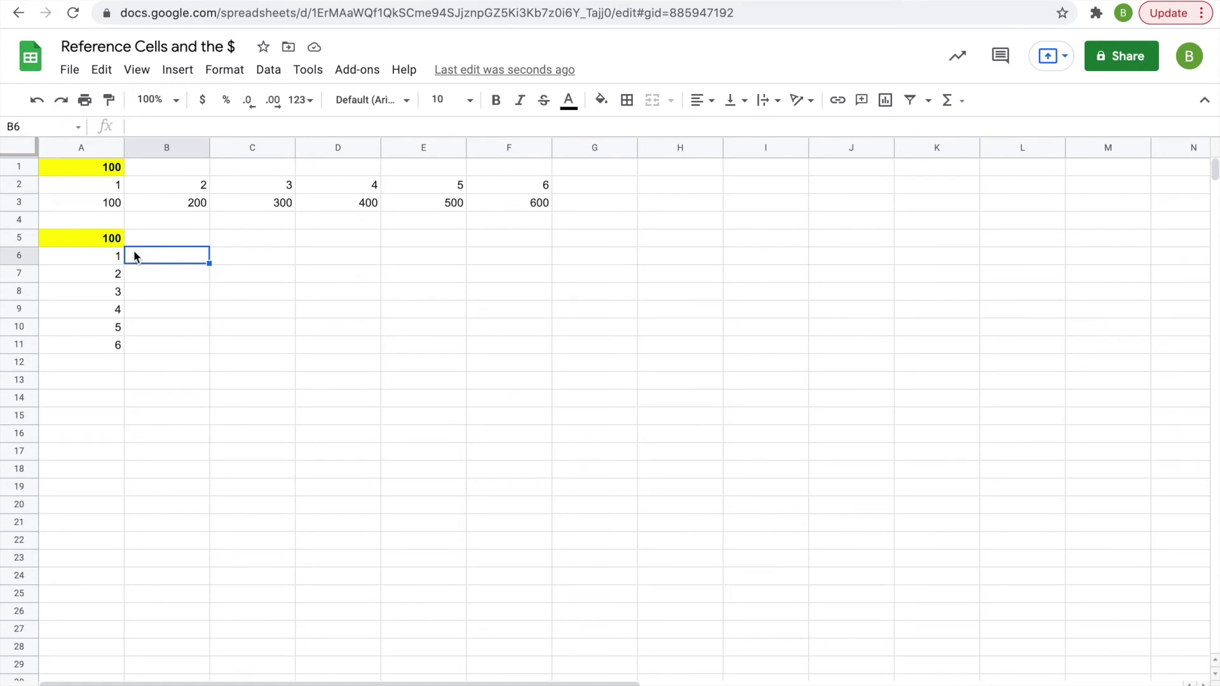
Enter =A5*A6 in B6 and fill it down to B11, giving 100, 2, 6, 12, 20, 30
type("=")
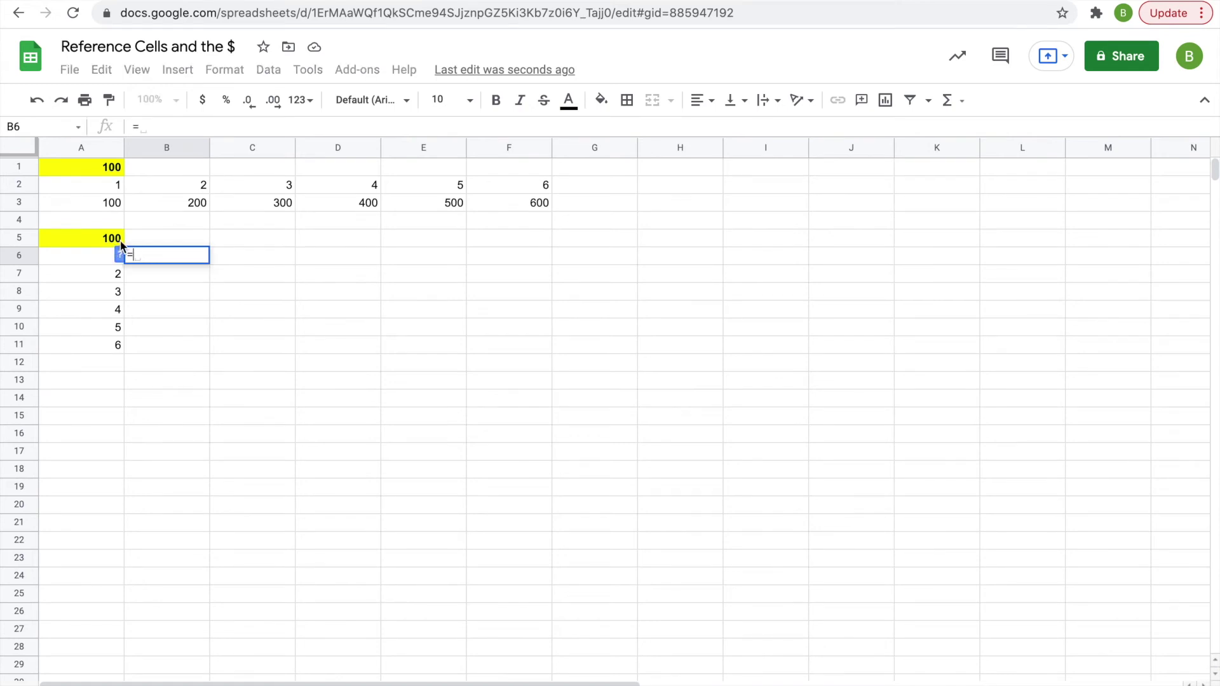
left_click(102, 244)
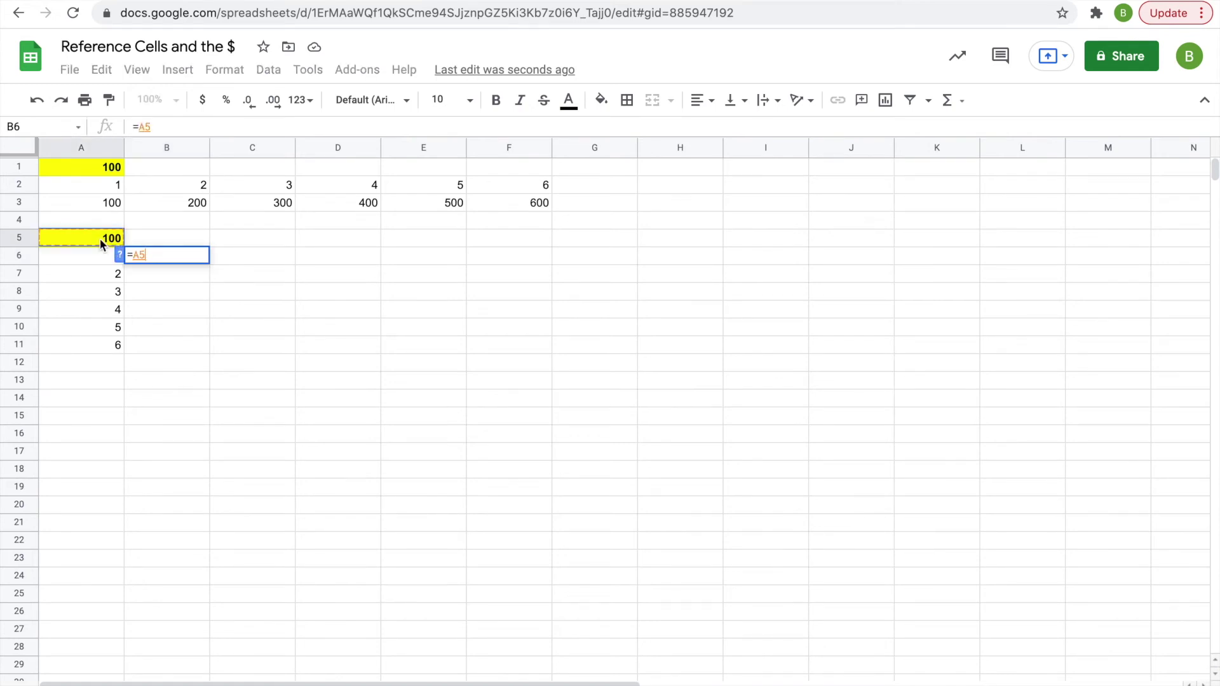
type("*")
left_click(82, 258)
key("Return")
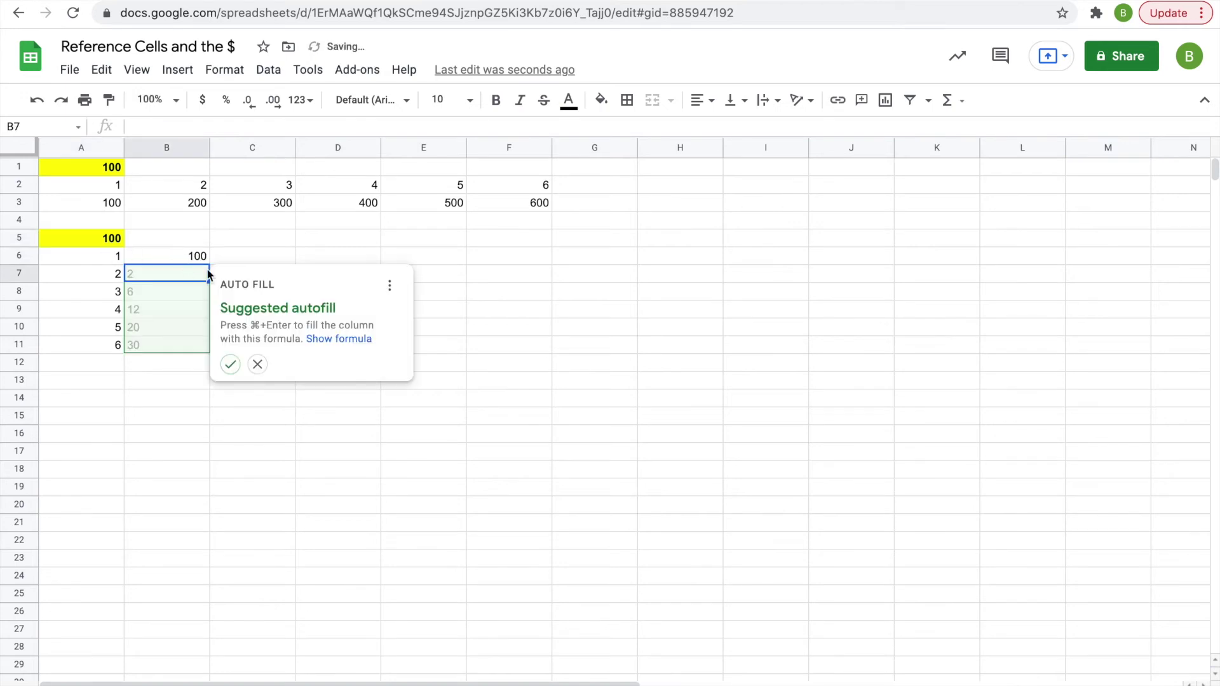
left_click(254, 361)
left_click(194, 255)
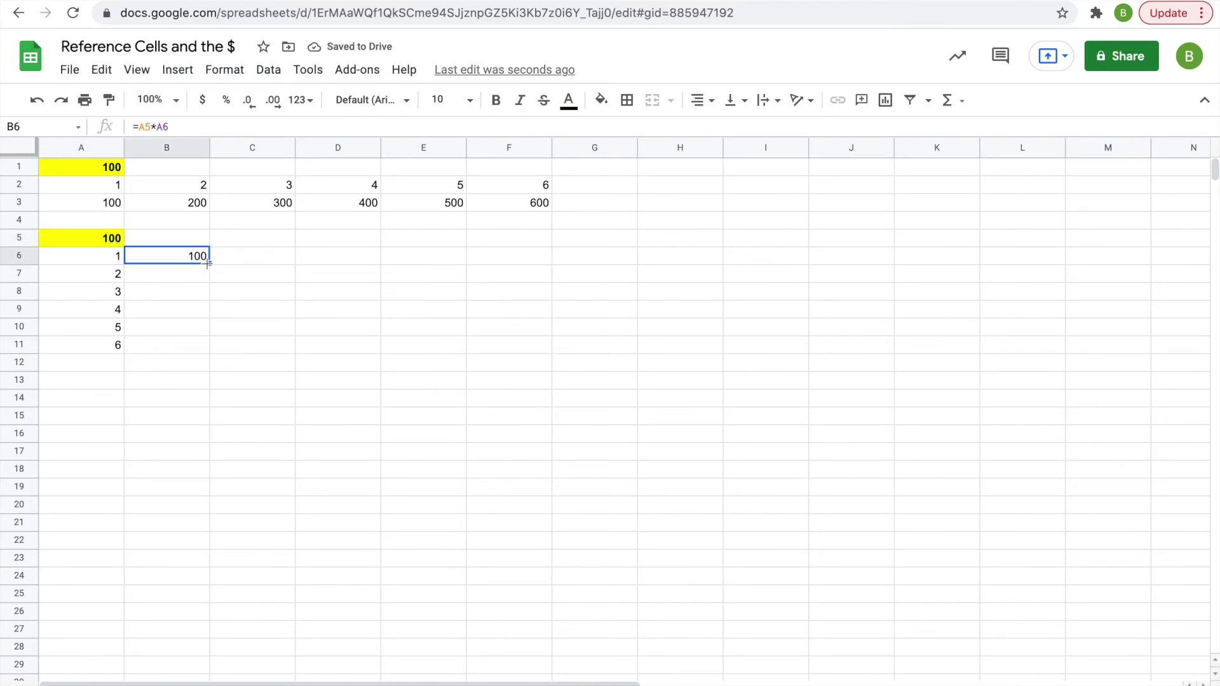
left_click_drag(209, 263, 207, 343)
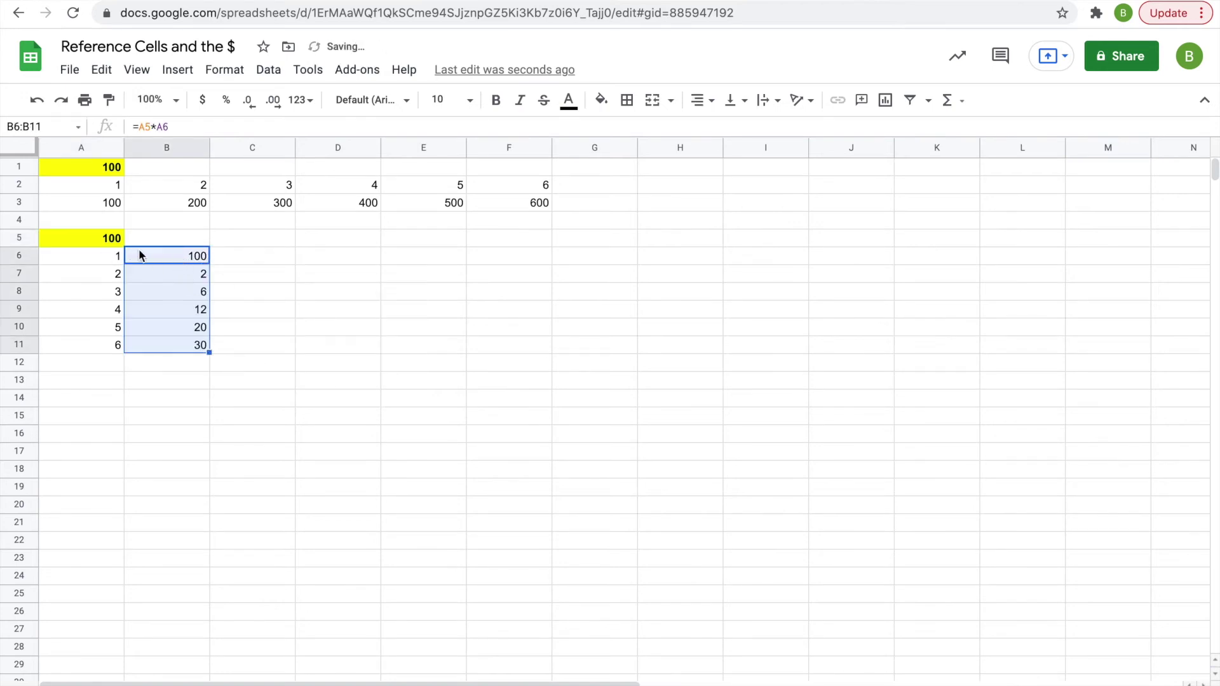
Compare the B6 and B7 formulas against A5, A6 and A7 to see the reference shift
left_click(110, 240)
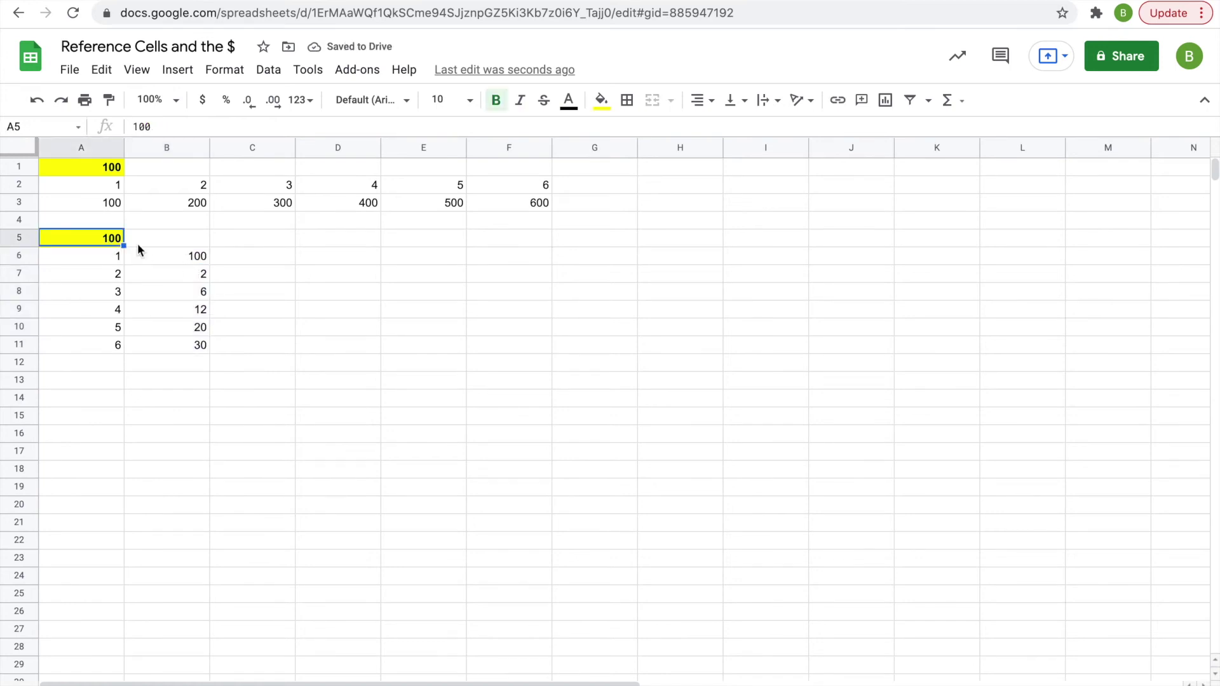
key("Down")
left_click(160, 255)
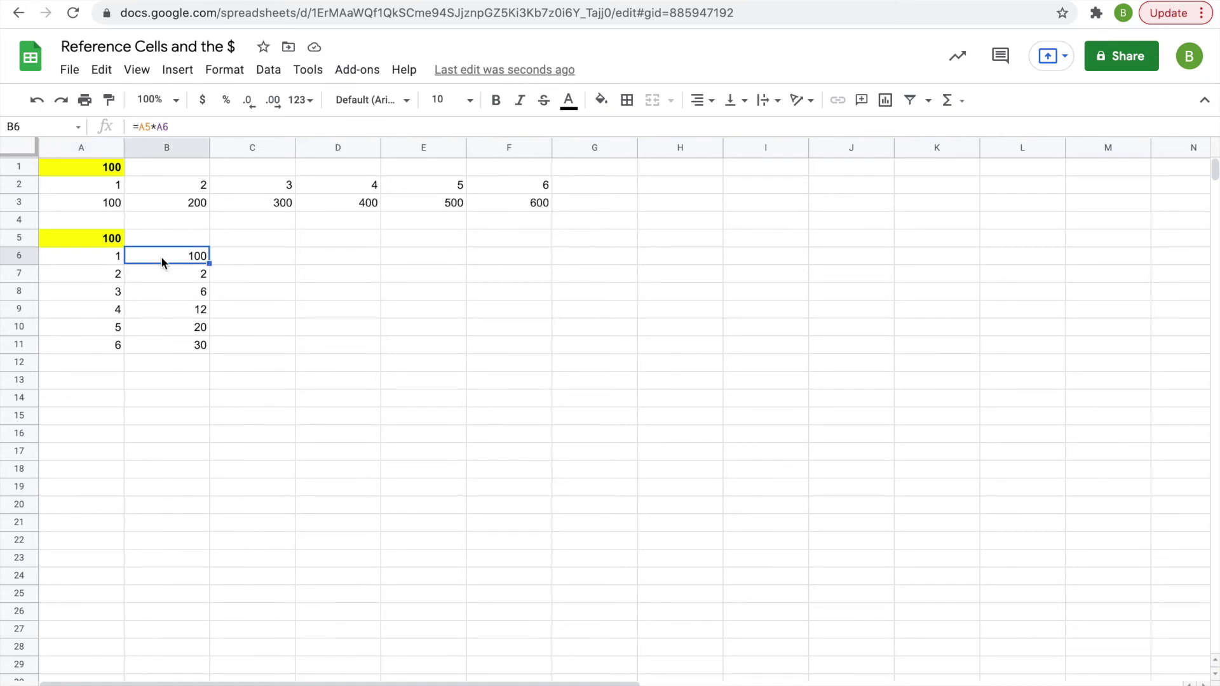
left_click(173, 273)
left_click(112, 262)
left_click_drag(112, 266, 109, 315)
left_click(105, 277)
left_click(294, 309)
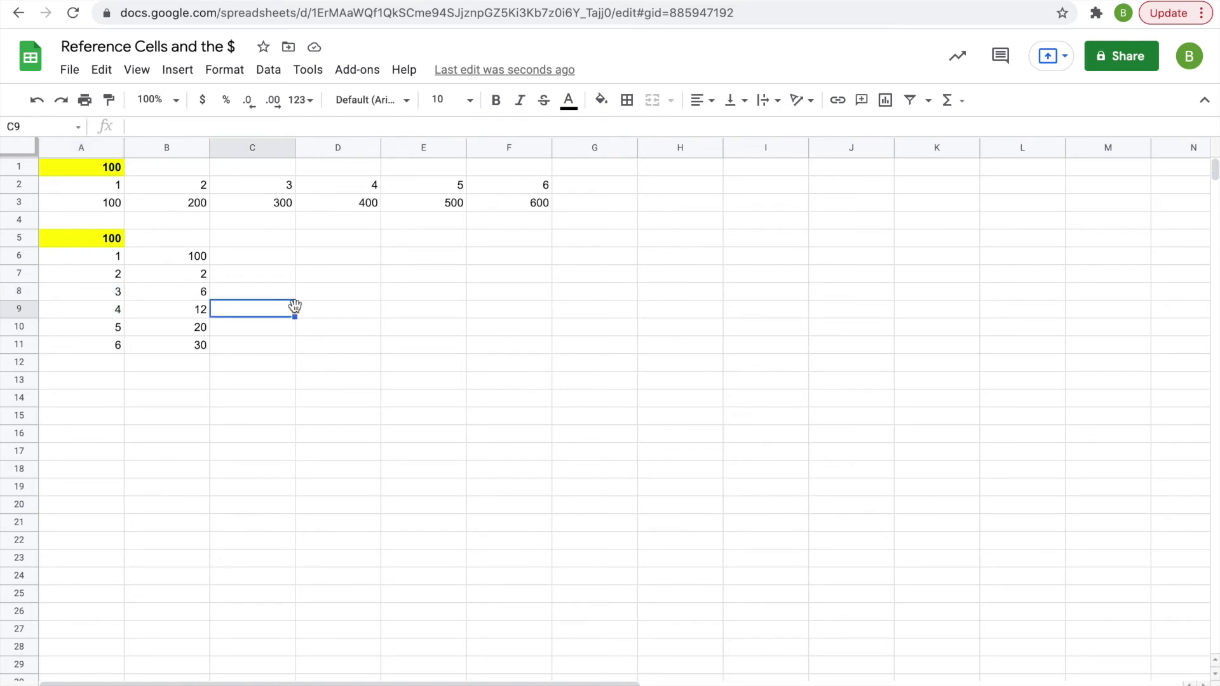
left_click(192, 264)
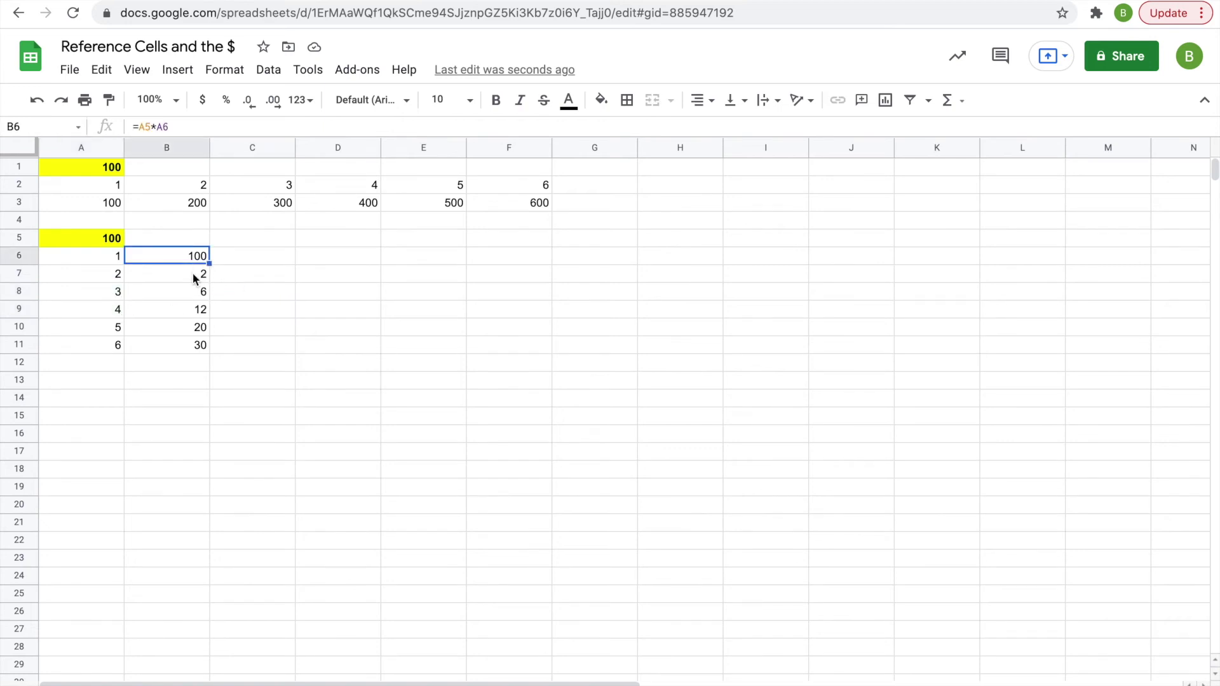
Change B6 to =A$5*A6 and refill down to B11, giving 100 through 600
left_click(151, 126)
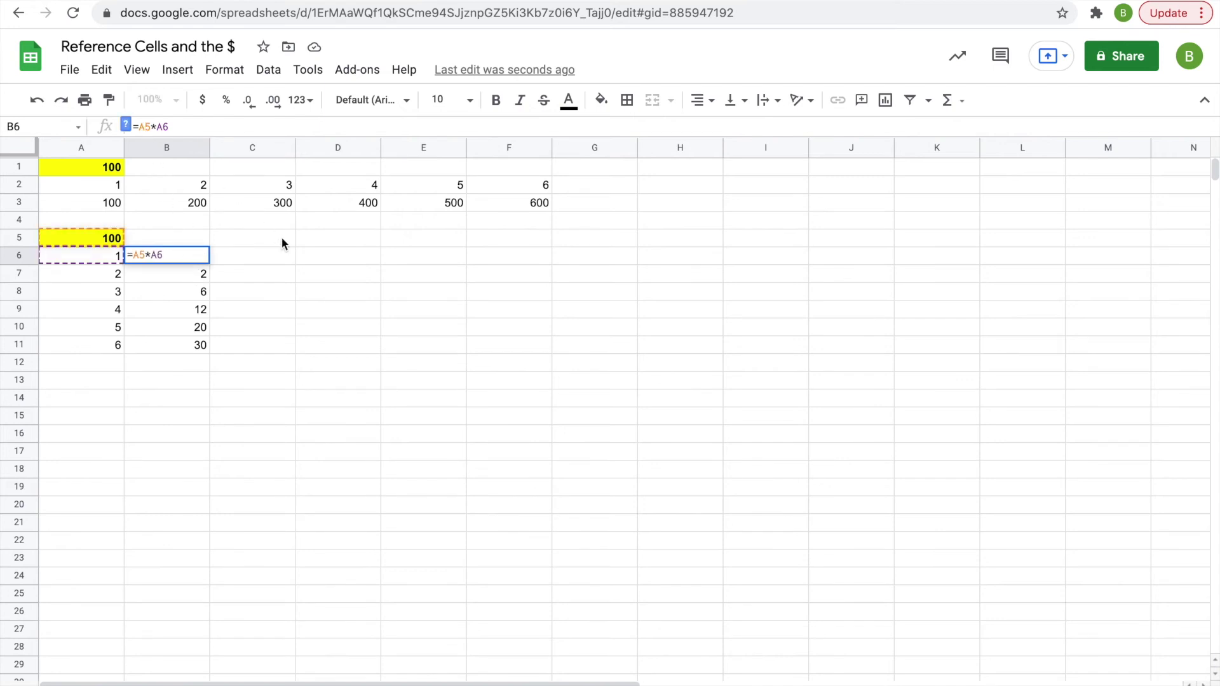
type("$")
key("Return")
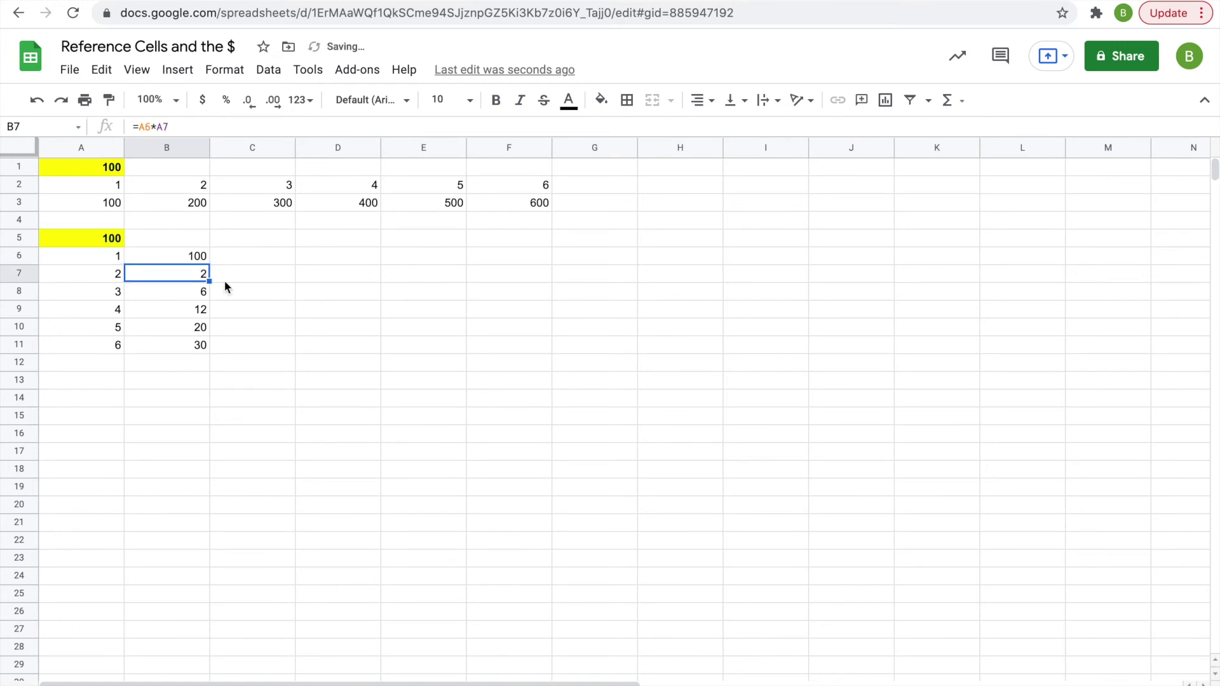
left_click(200, 256)
left_click_drag(209, 263, 205, 346)
left_click(277, 292)
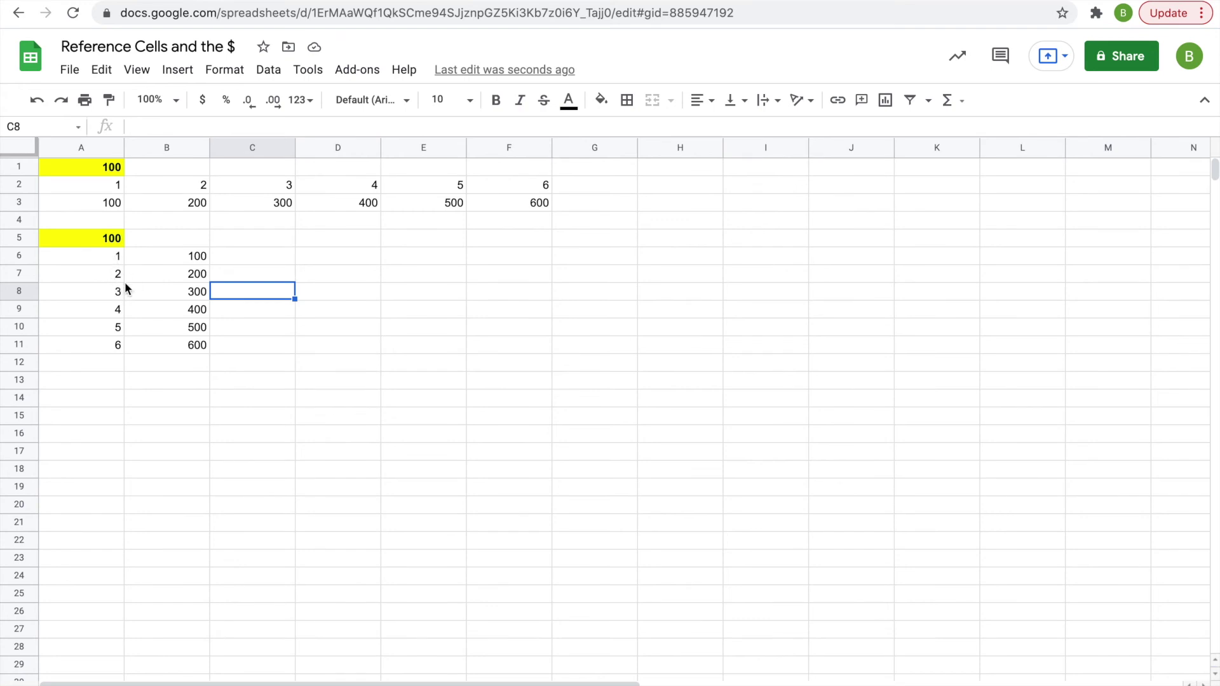
left_click(182, 257)
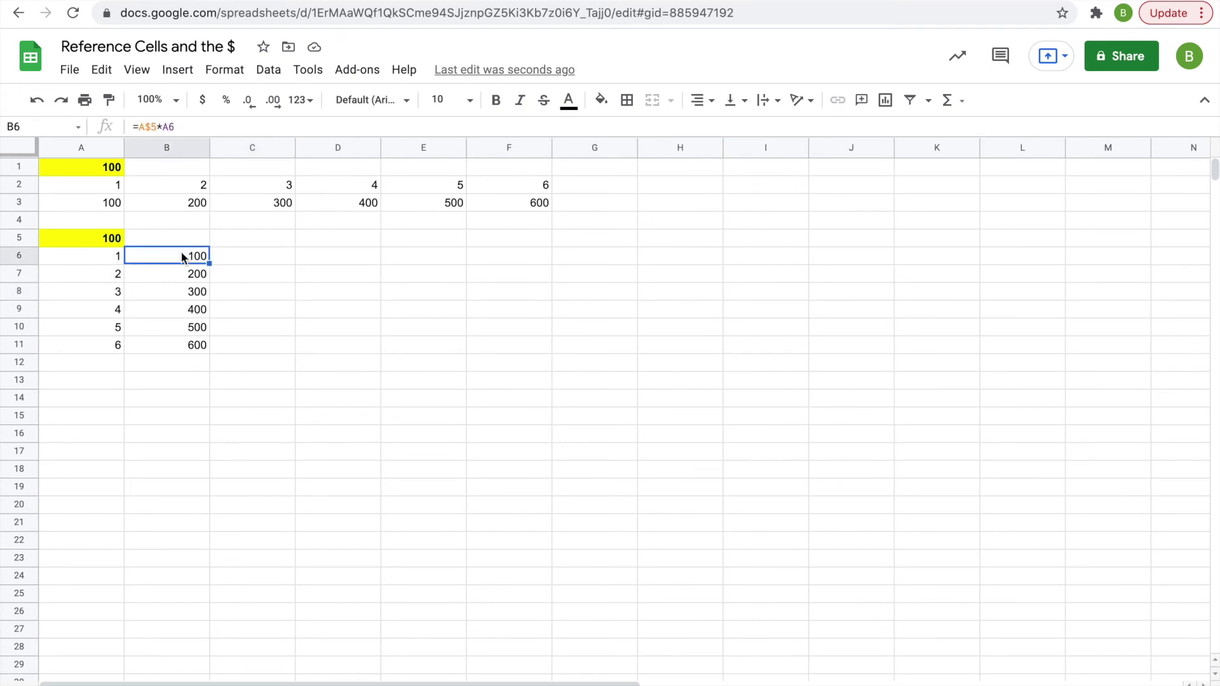
key("Down")
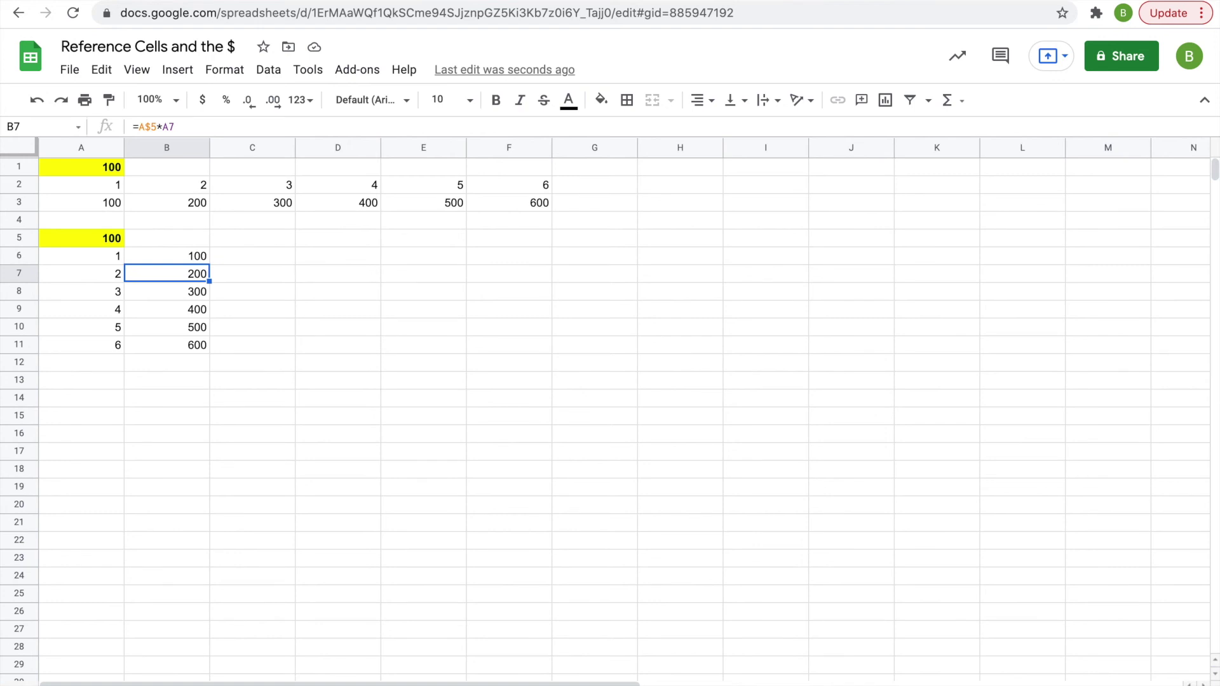
key("Down")
key("Down")
key("Down")
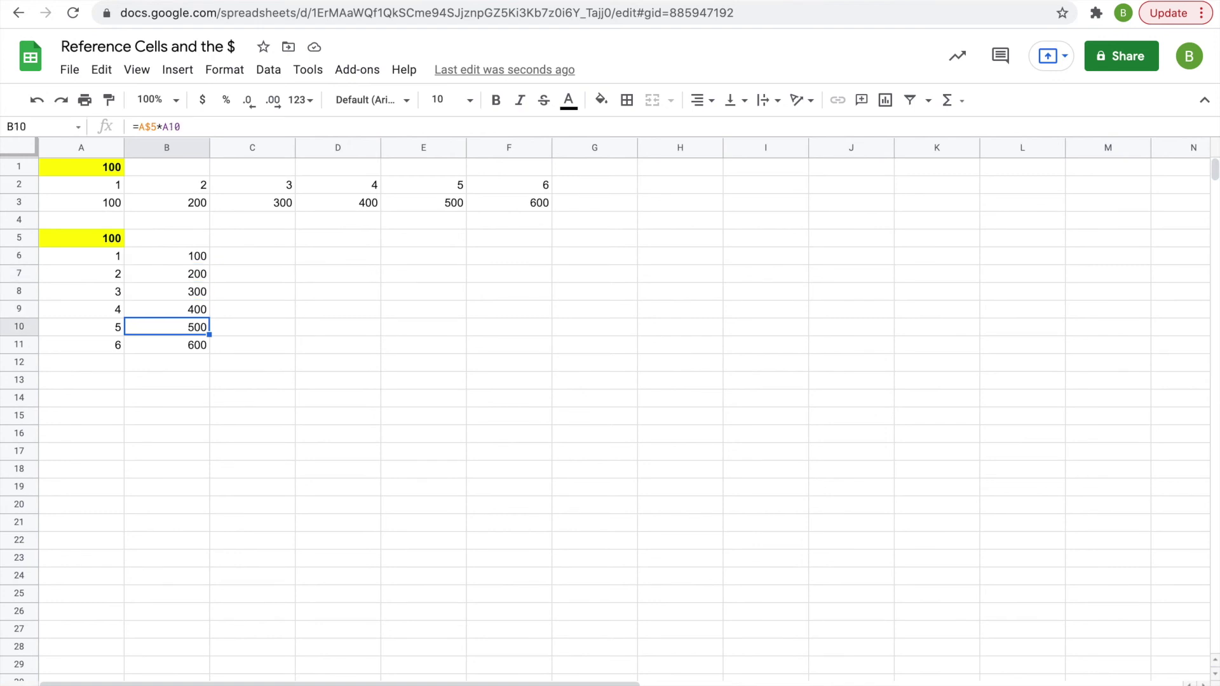
key("Down")
key("Up")
key("Up")
key("Up")
key("Up")
key("Up")
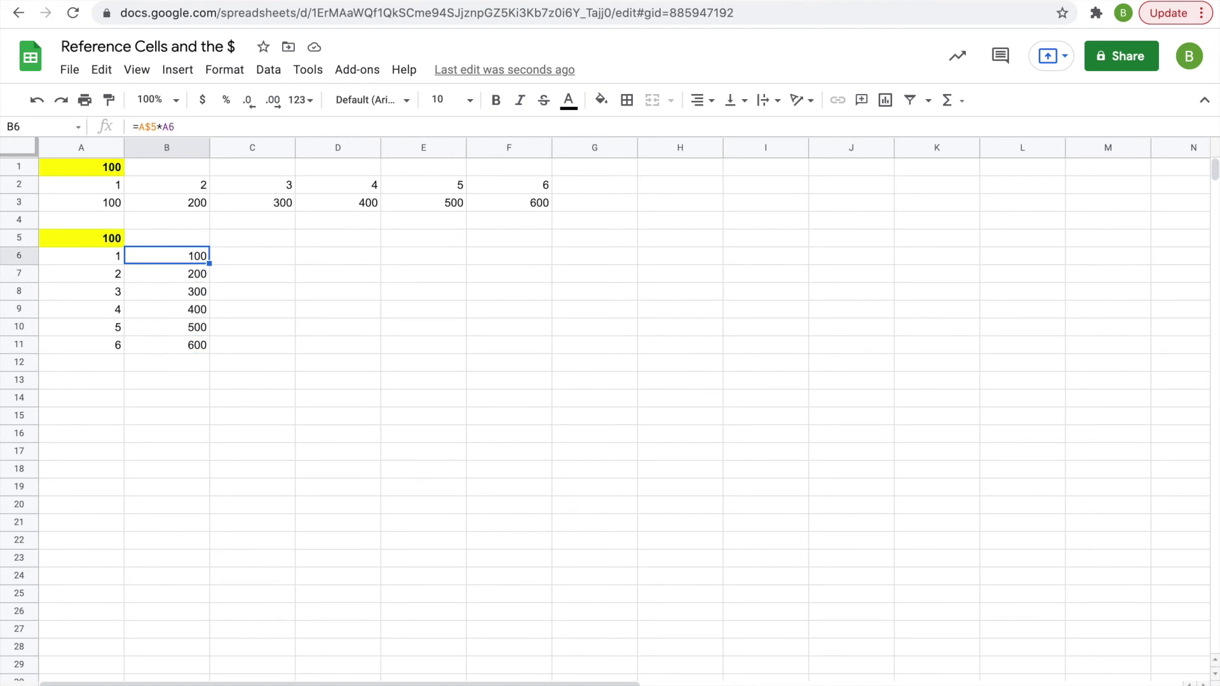
left_click(312, 295)
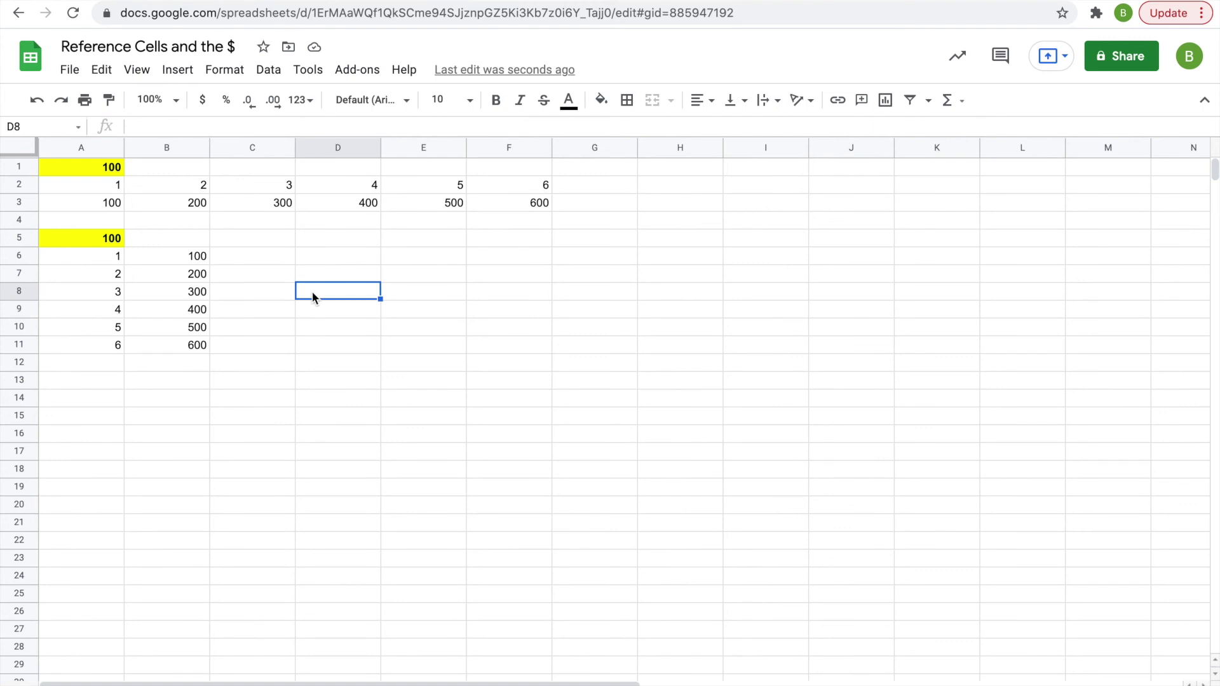
left_click(190, 255)
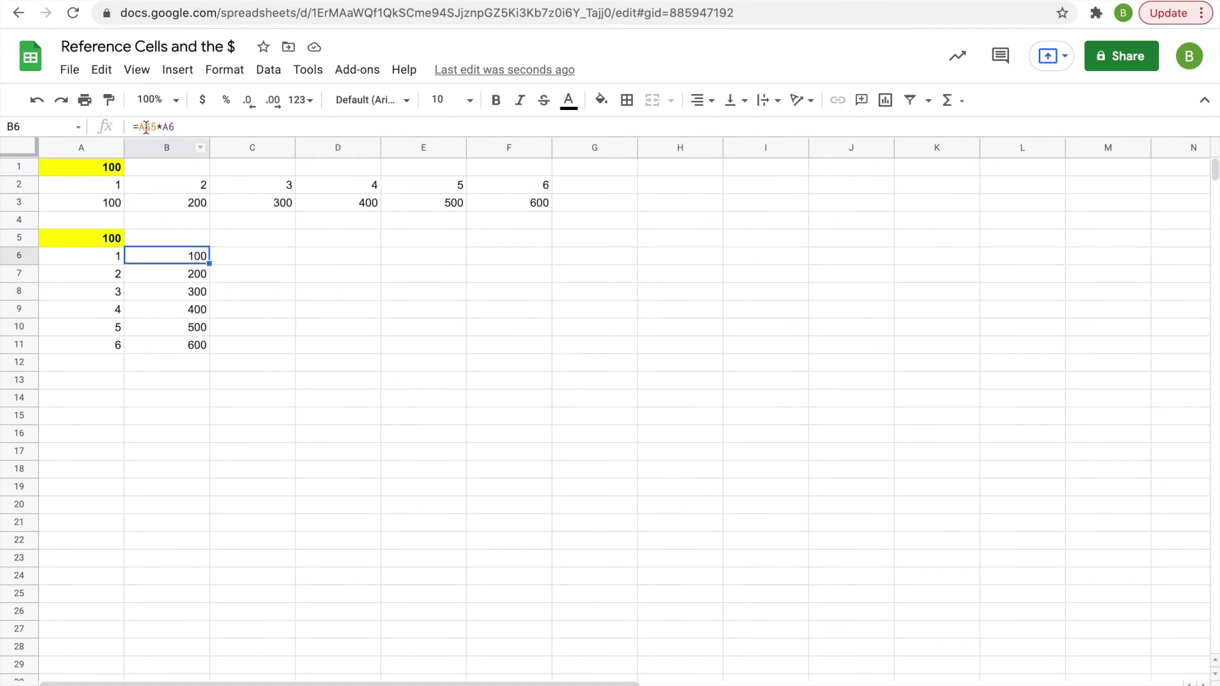